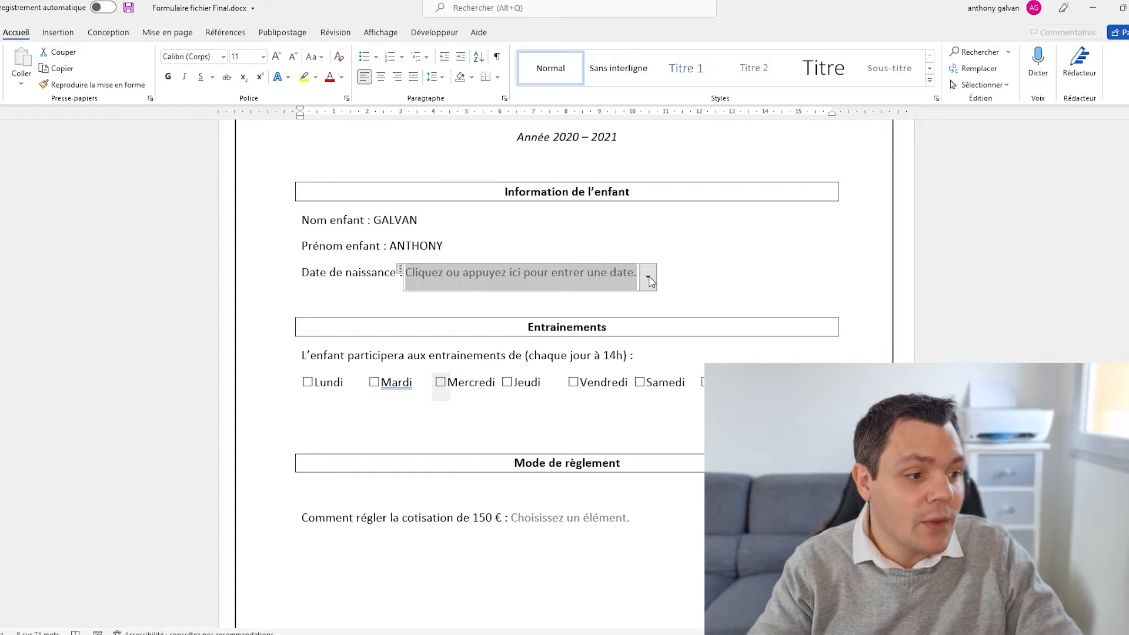
Pick the child's birth date from the calendar in the "Date de naissance" field
click(649, 279)
click(553, 299)
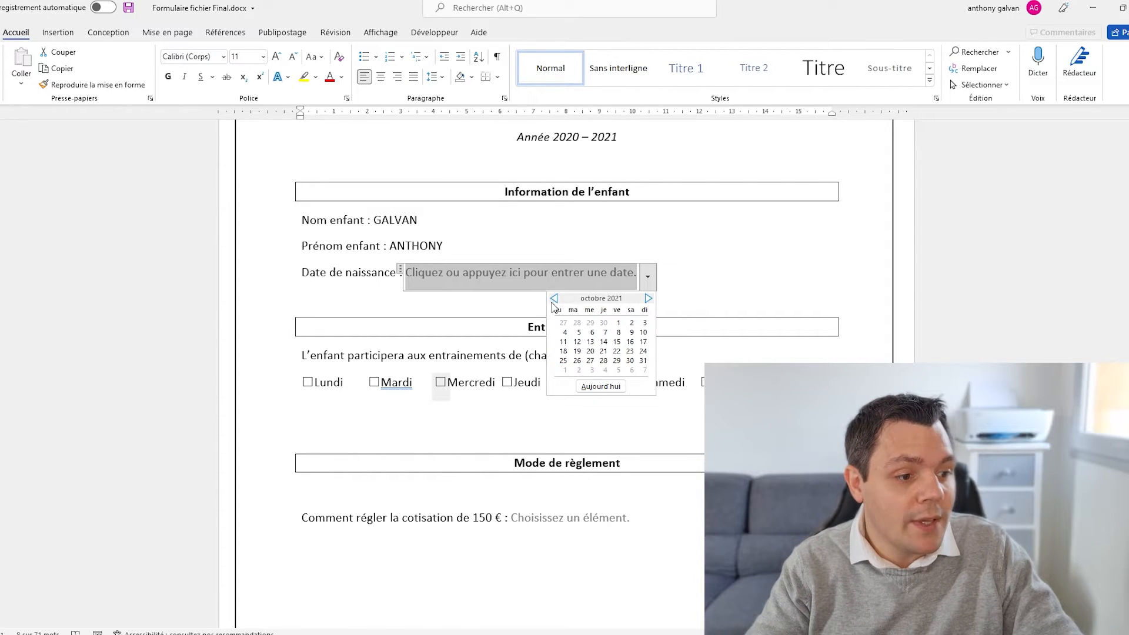
click(553, 299)
click(553, 299)
click(553, 299)
click(553, 299)
click(553, 300)
click(553, 300)
click(593, 334)
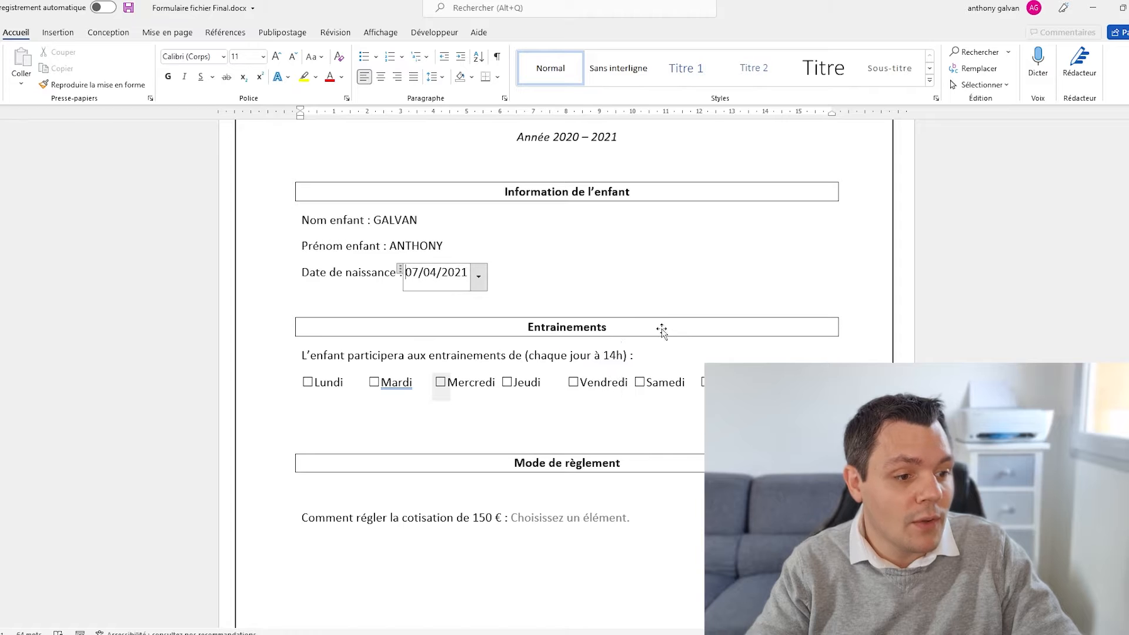
Tick Mercredi and Samedi as the child's training days in the Entrainements section
scroll(663, 330, down, 3)
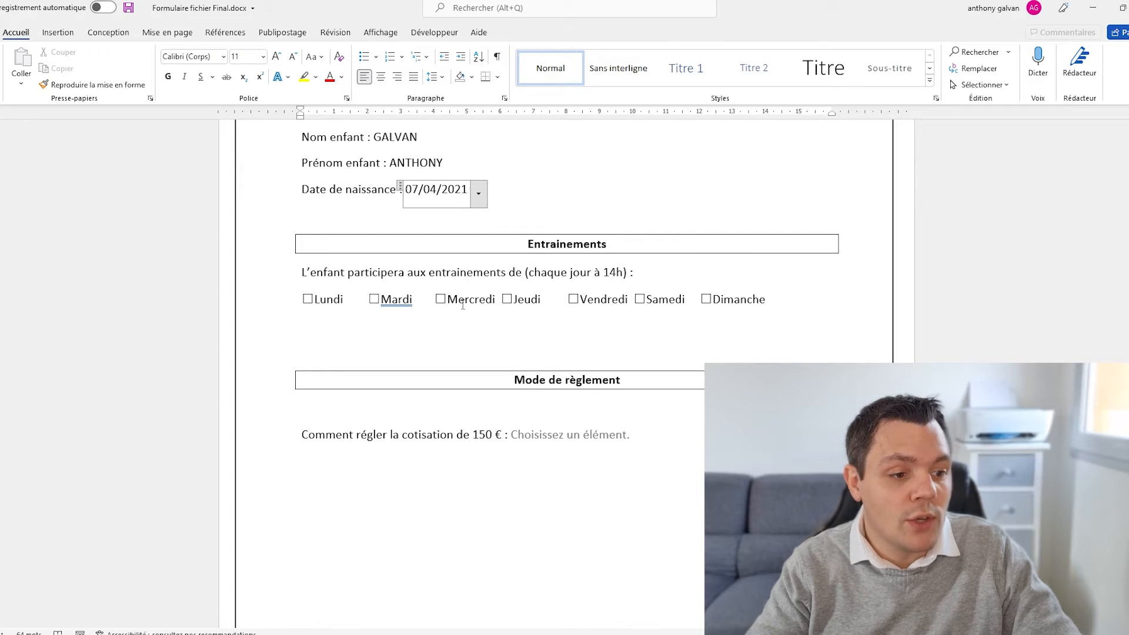
click(441, 299)
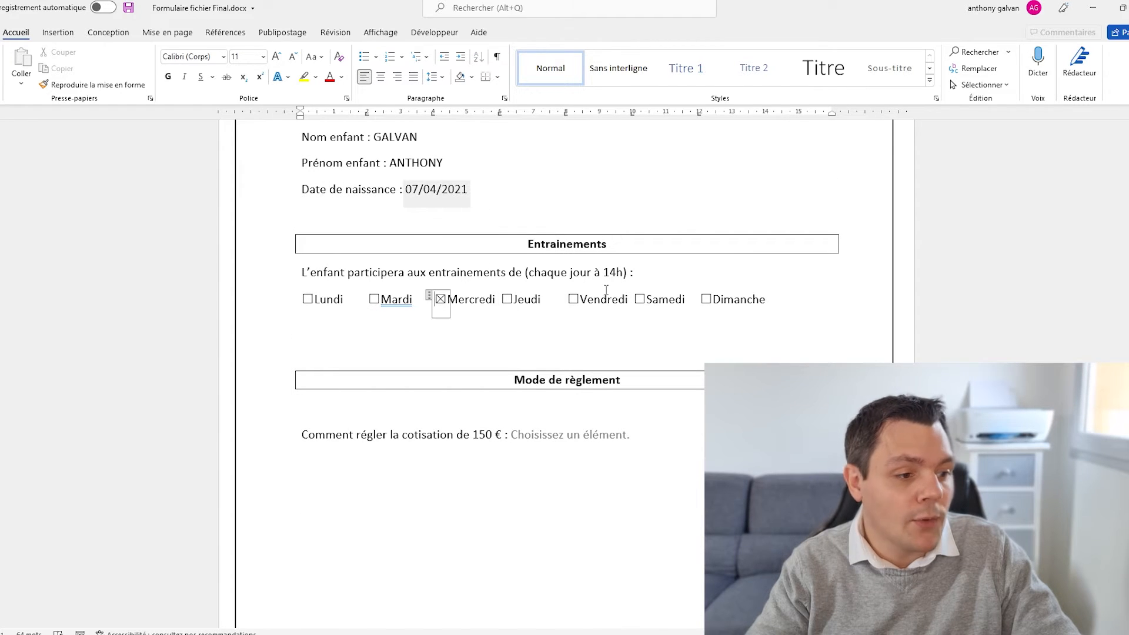
click(640, 299)
Open the list of choices for how to pay the 150 € fee in the "Mode de règlement" section
scroll(641, 303, down, 5)
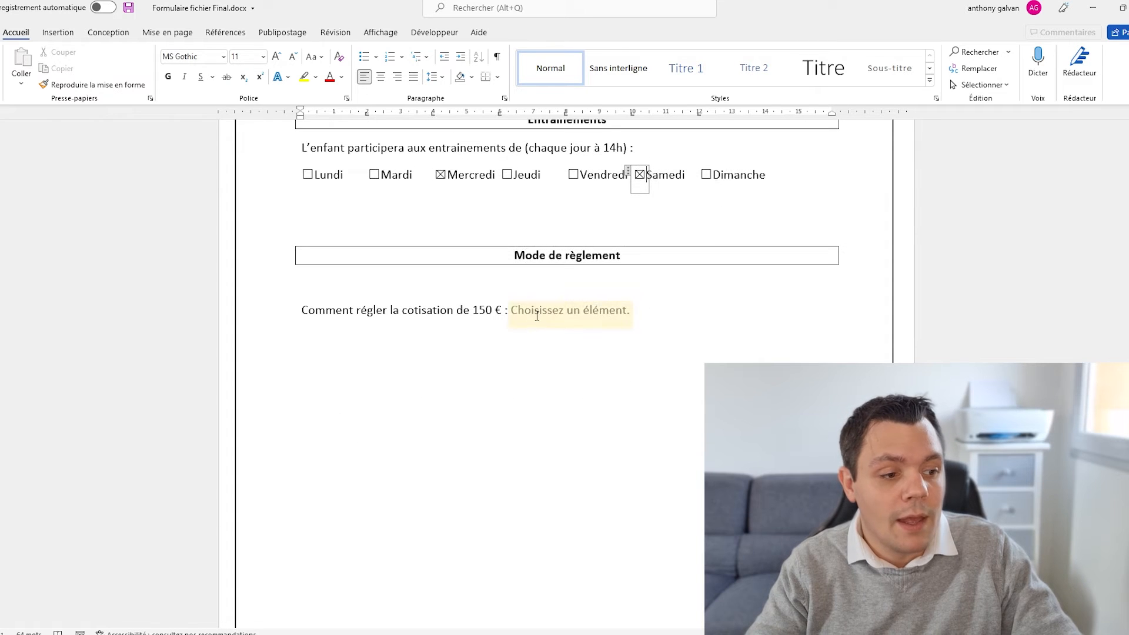
click(536, 311)
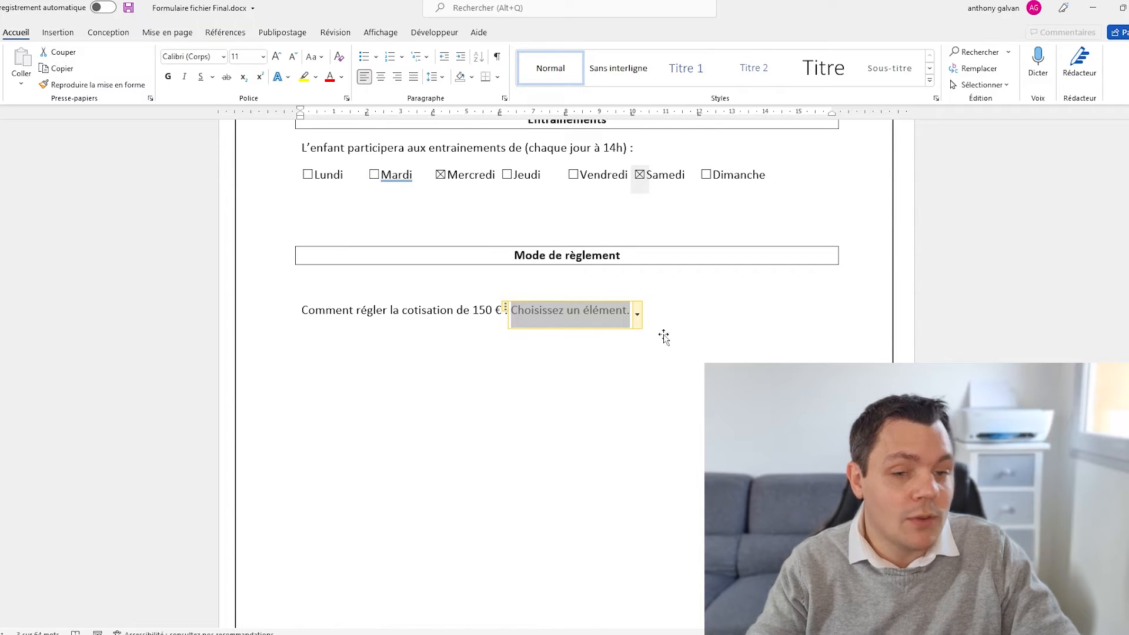
click(638, 315)
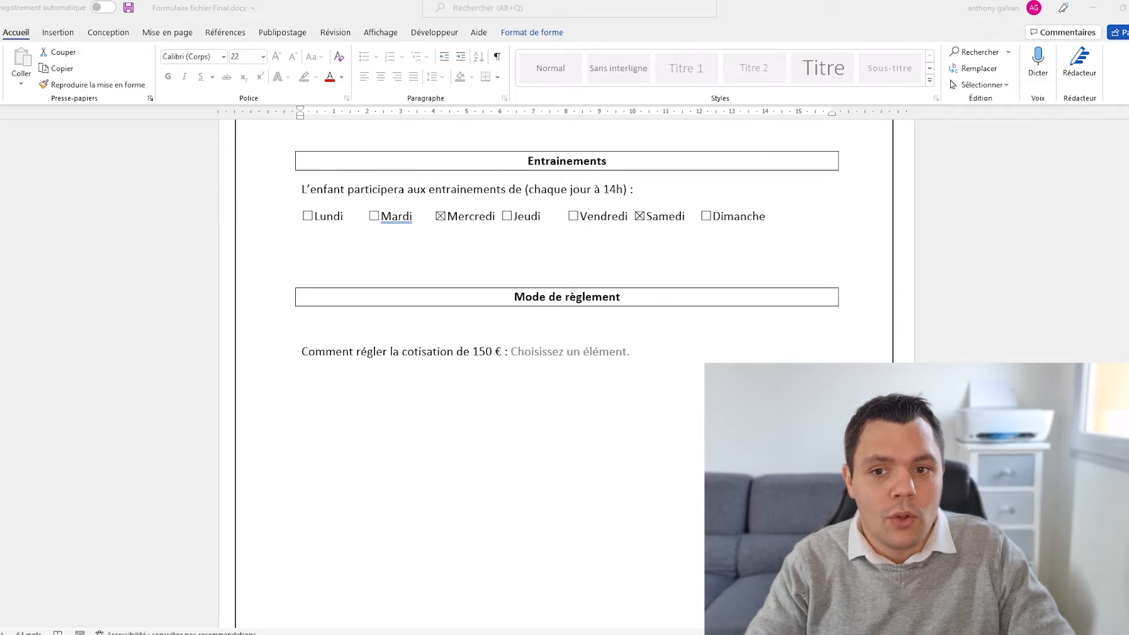
In the blank document, write the title "Formulaire d'inscription dématérialisé au club d'échecs" and, below it, the line "Année 2020 - 2021"
drag(126, 632, 550, 1)
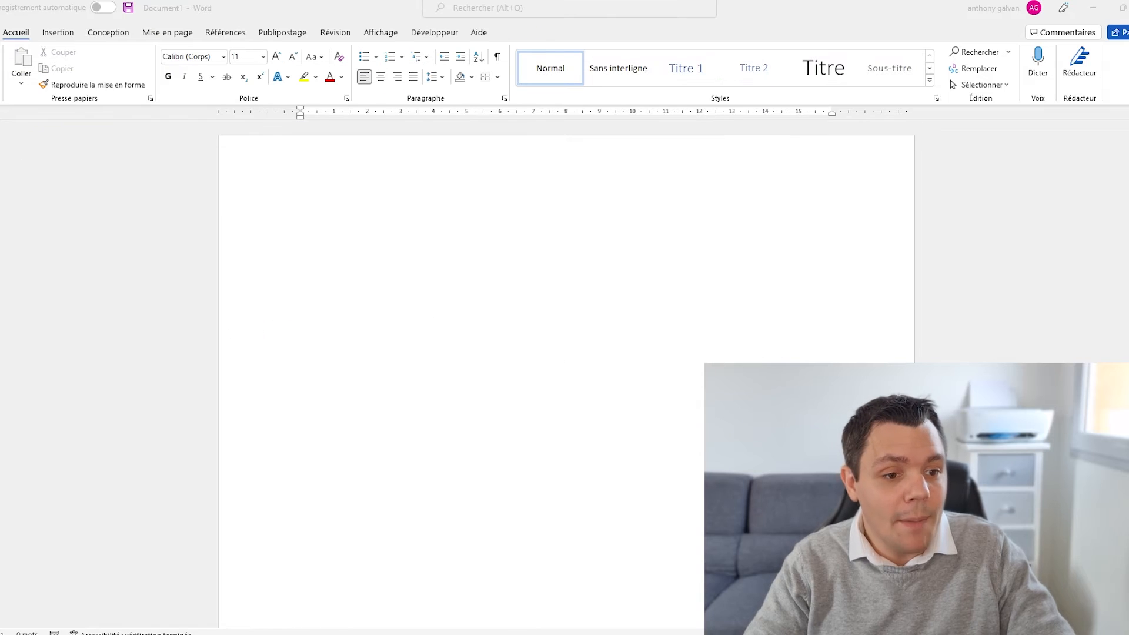
click(500, 171)
text(Form)
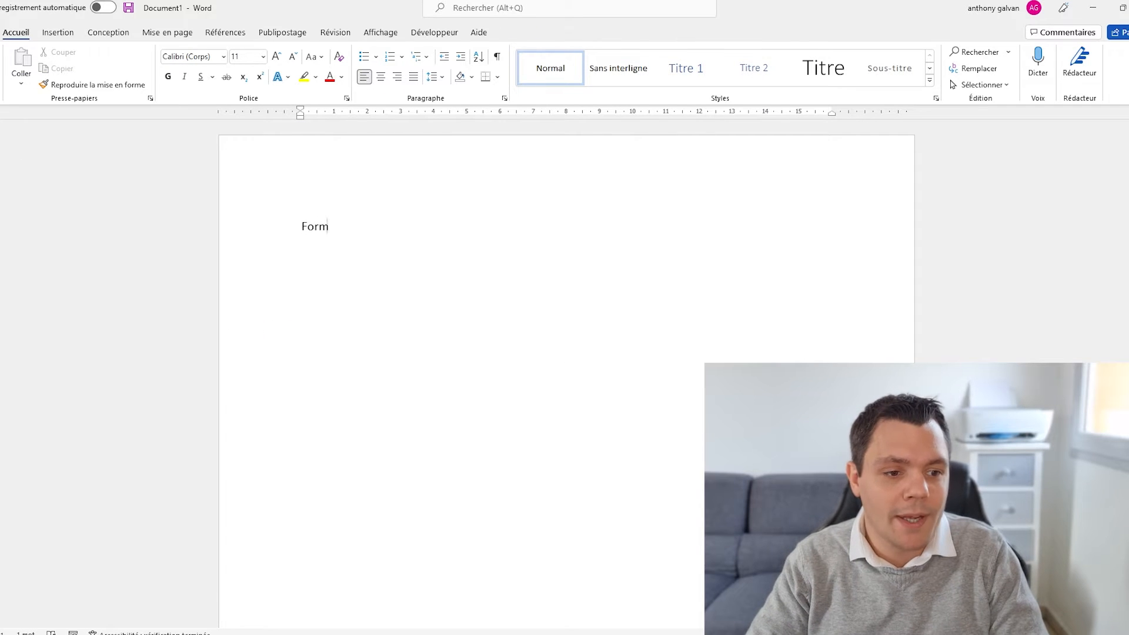
text(ulaire d'ins)
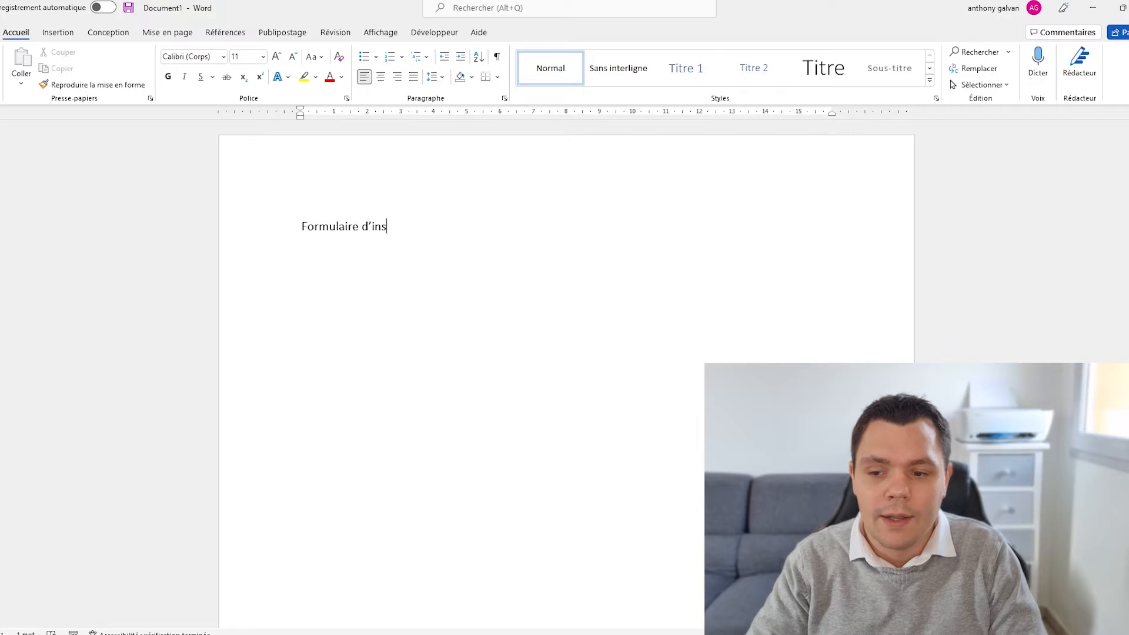
text(cription démat)
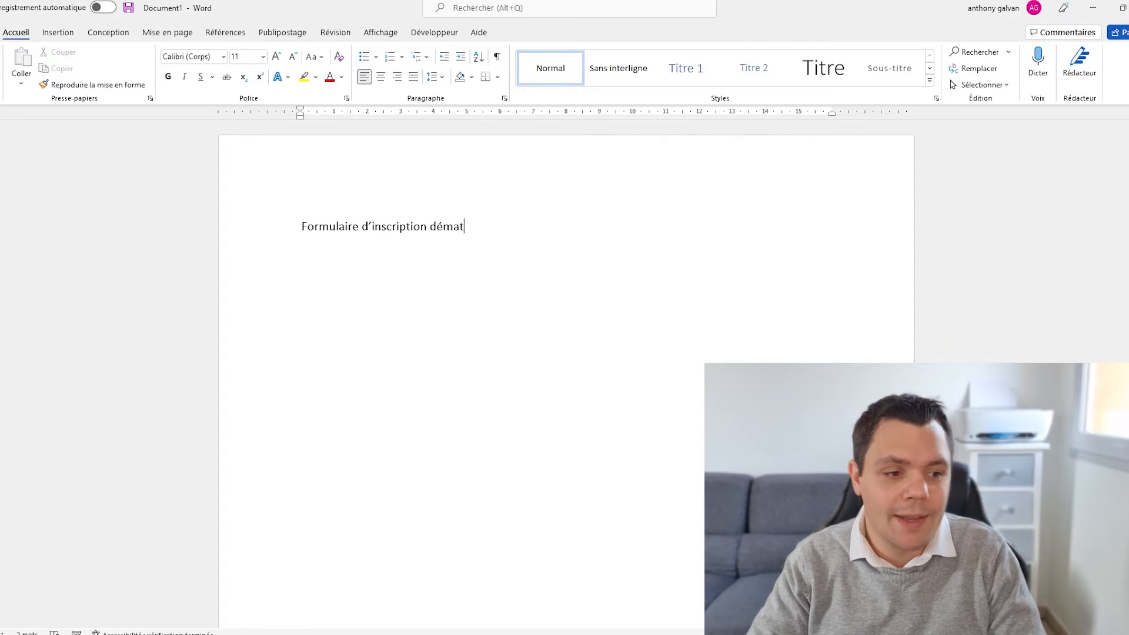
text(éril)
key(BackSpace)
text(alisé au club)
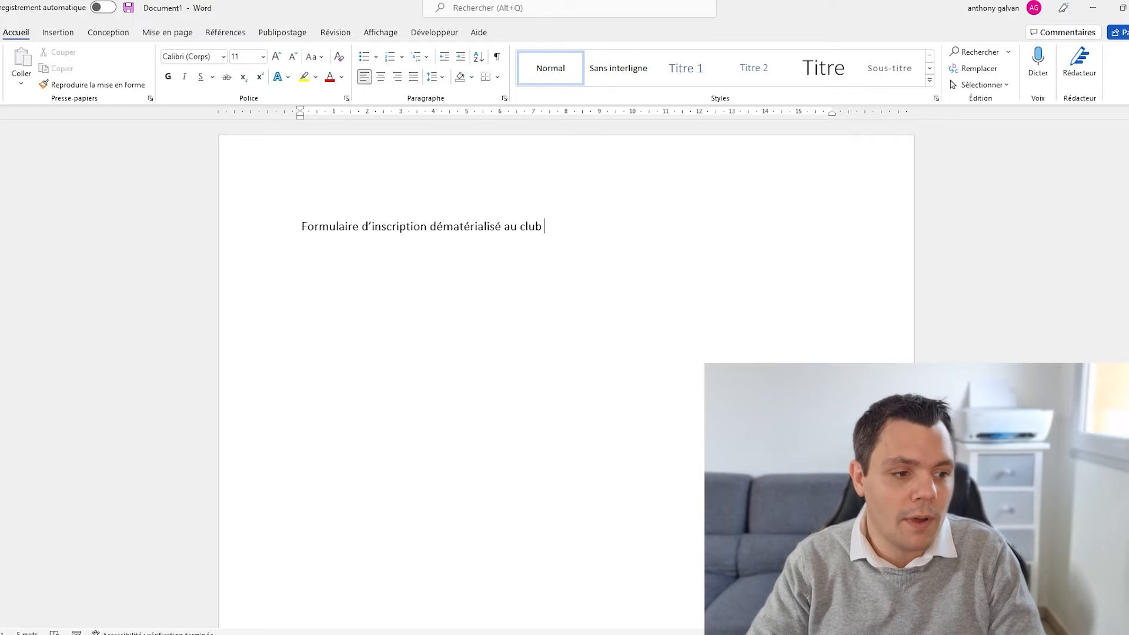
text( d'échecs)
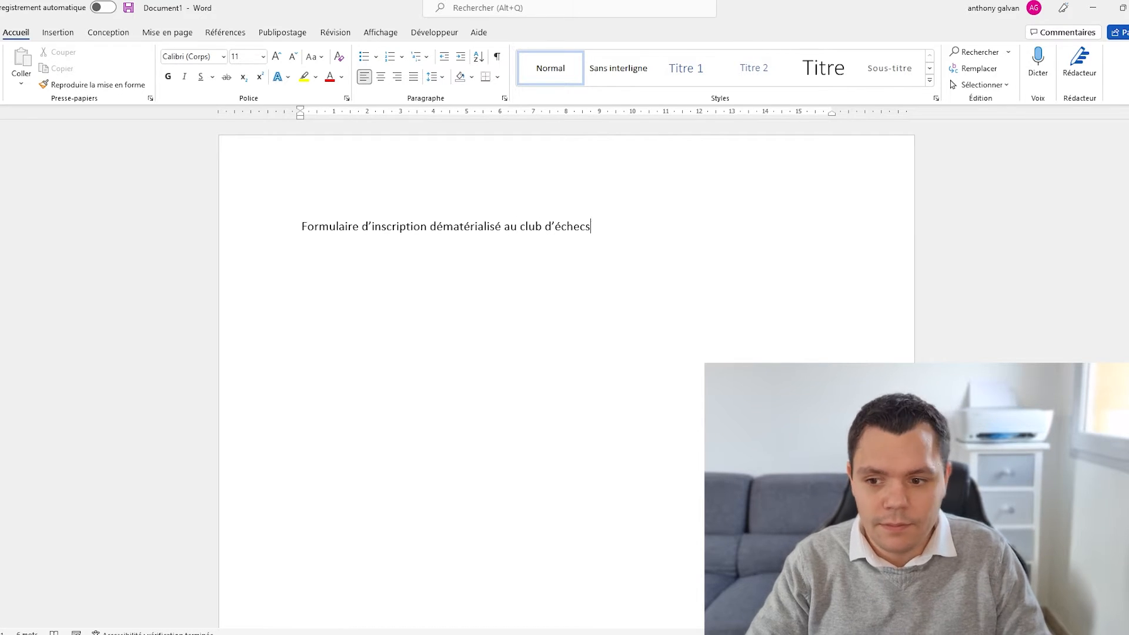
text(nnée )
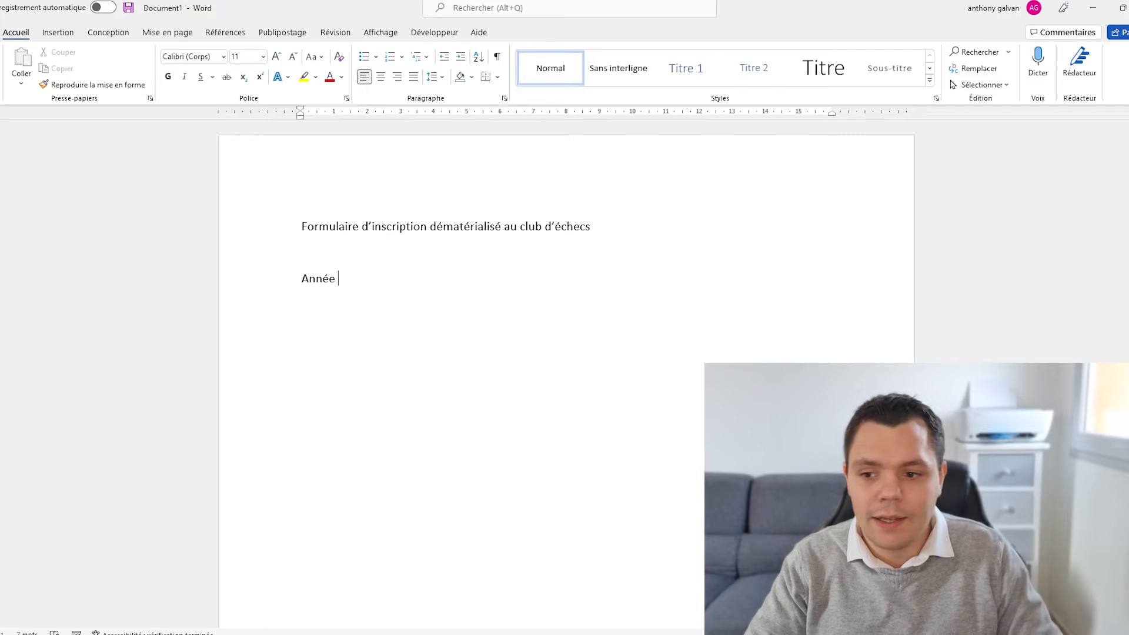
text(2020 - 2021)
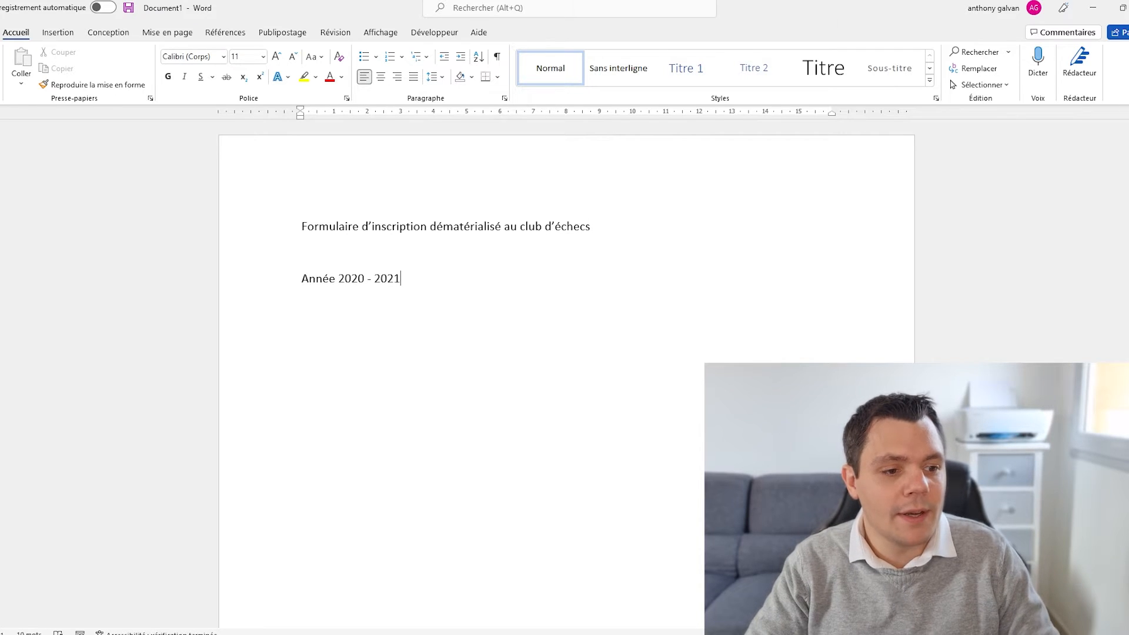
Centre the form's title, make it bold and set its font size to 20
key(Up)
key(shift+Up)
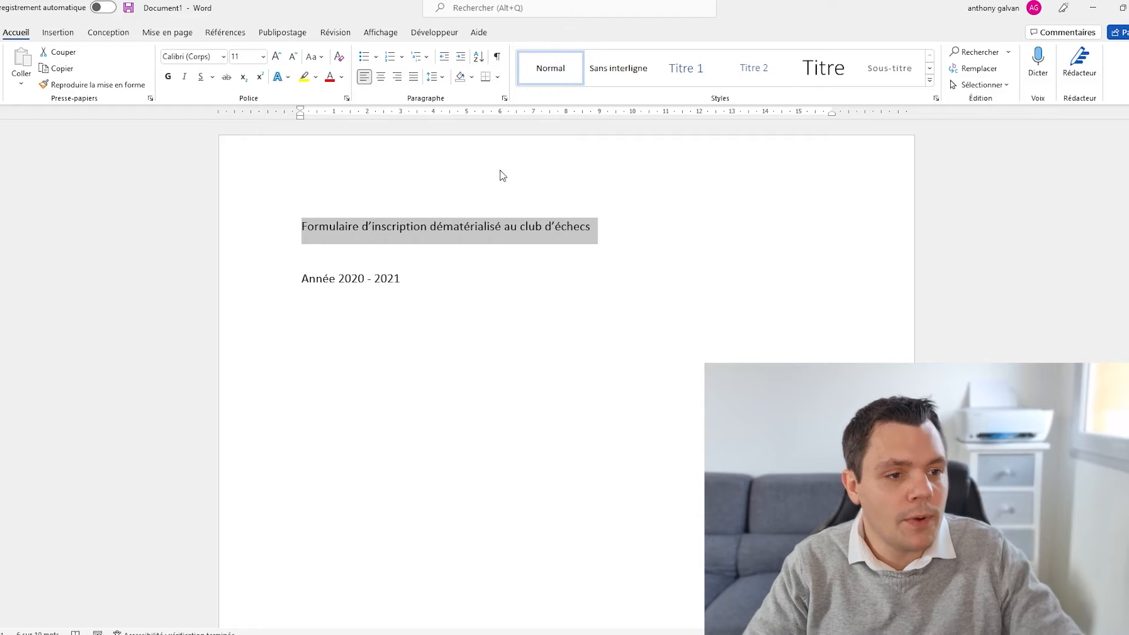
click(381, 77)
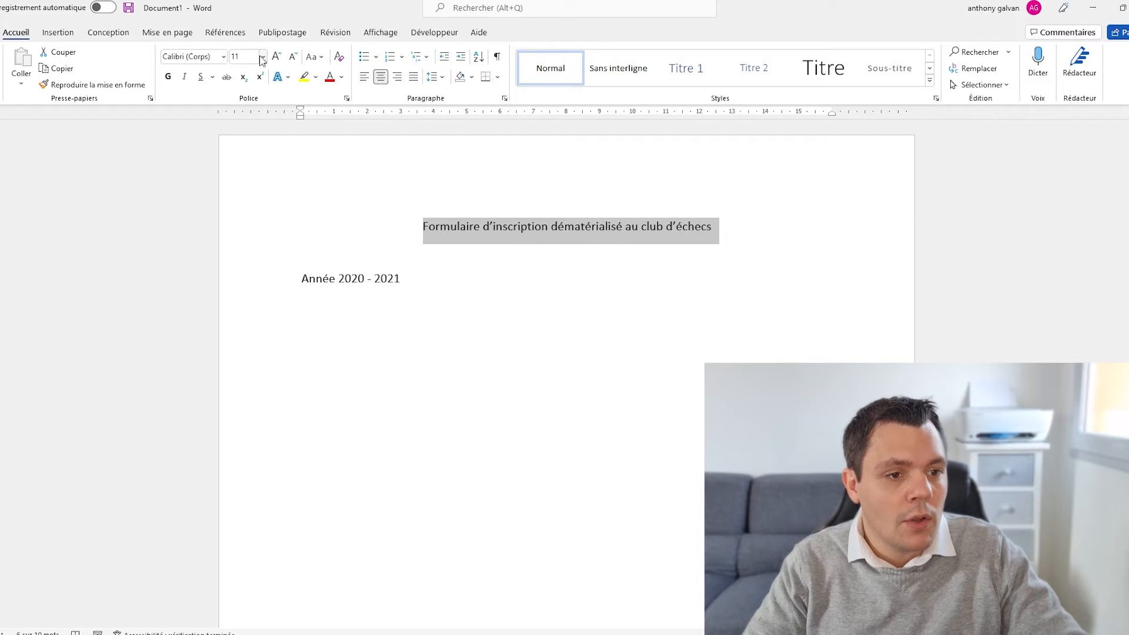
click(263, 57)
click(241, 217)
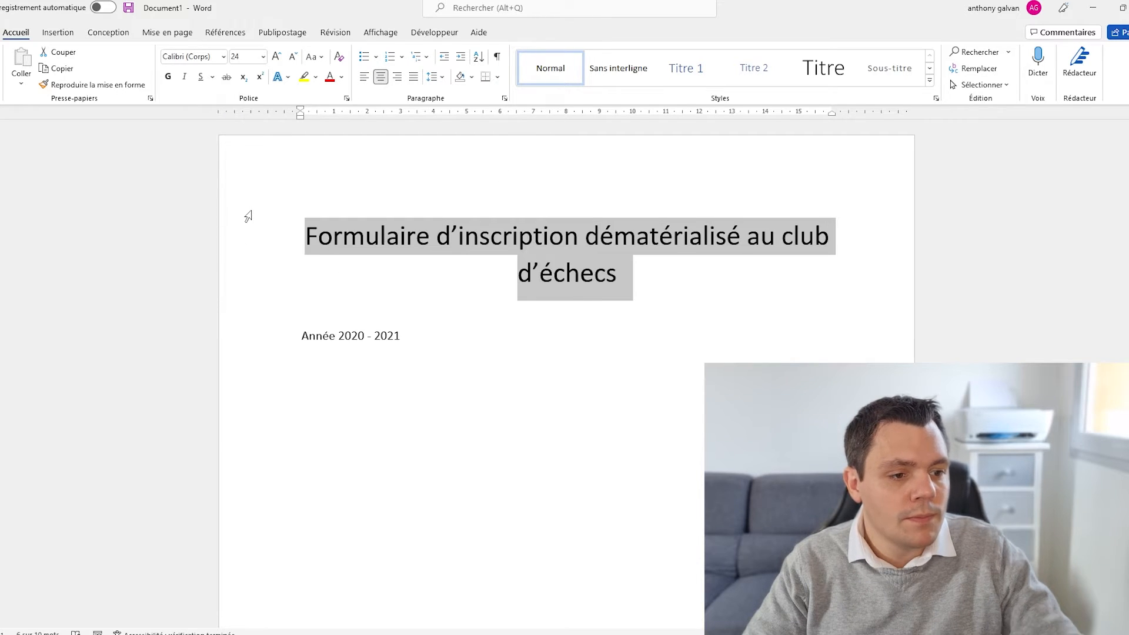
key(ctrl+g)
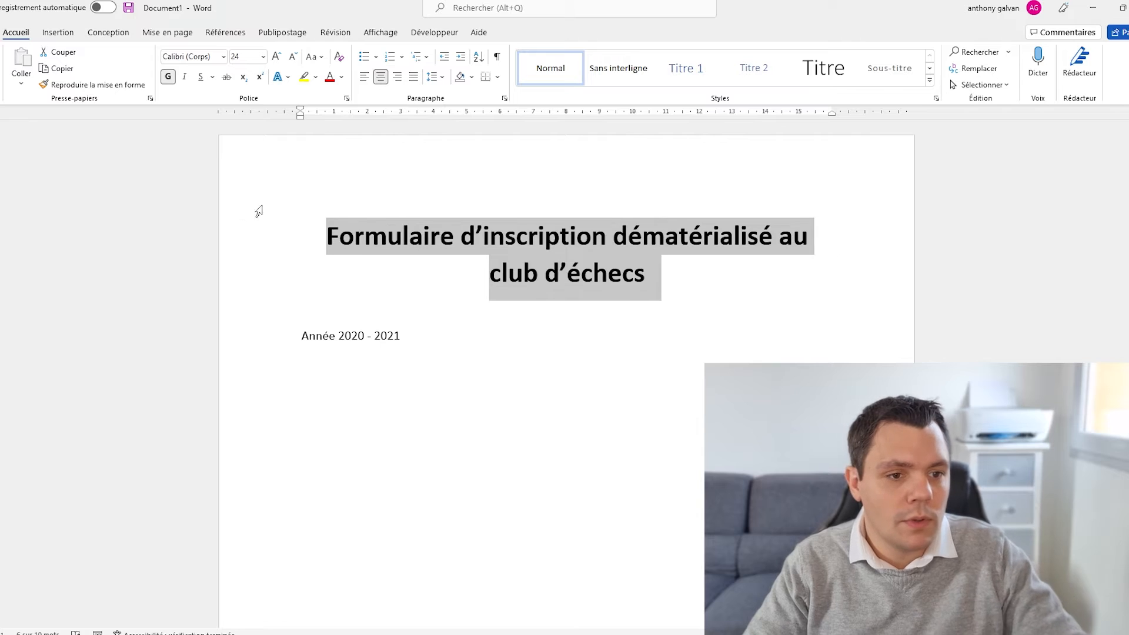
click(263, 56)
click(241, 189)
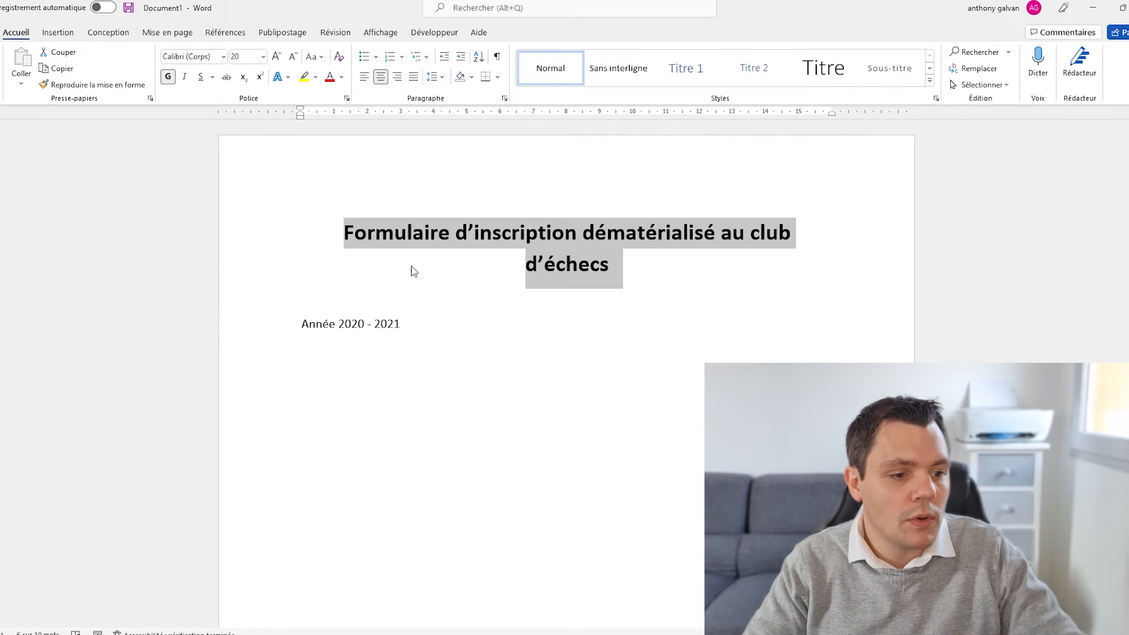
Centre the "Année 2020 - 2021" line and put it in italics
drag(400, 329, 301, 328)
click(381, 77)
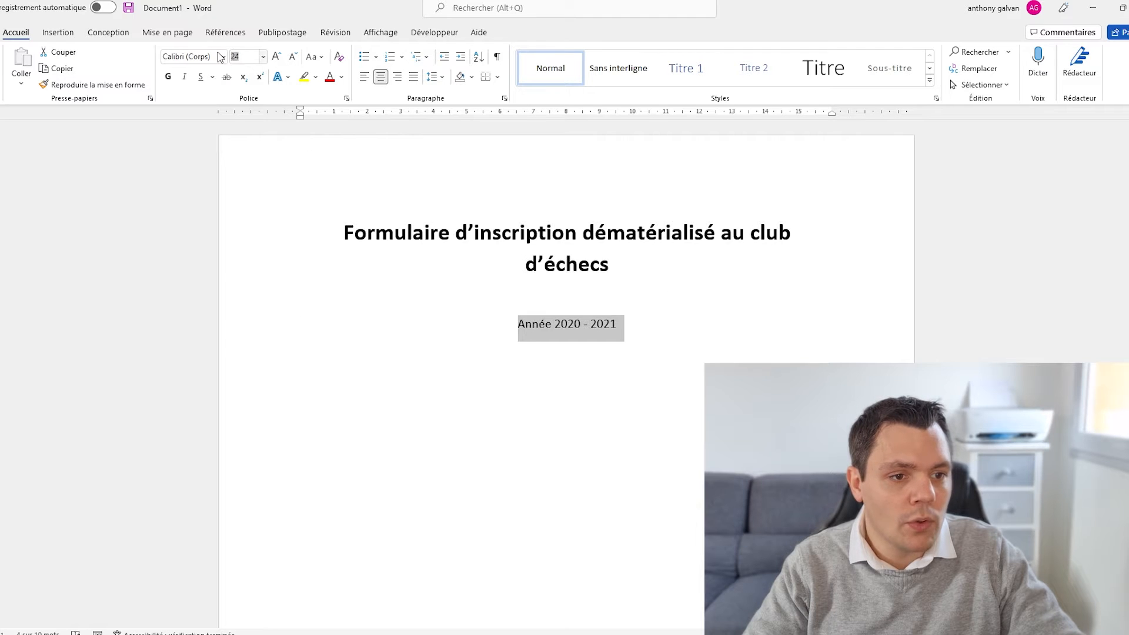
click(184, 77)
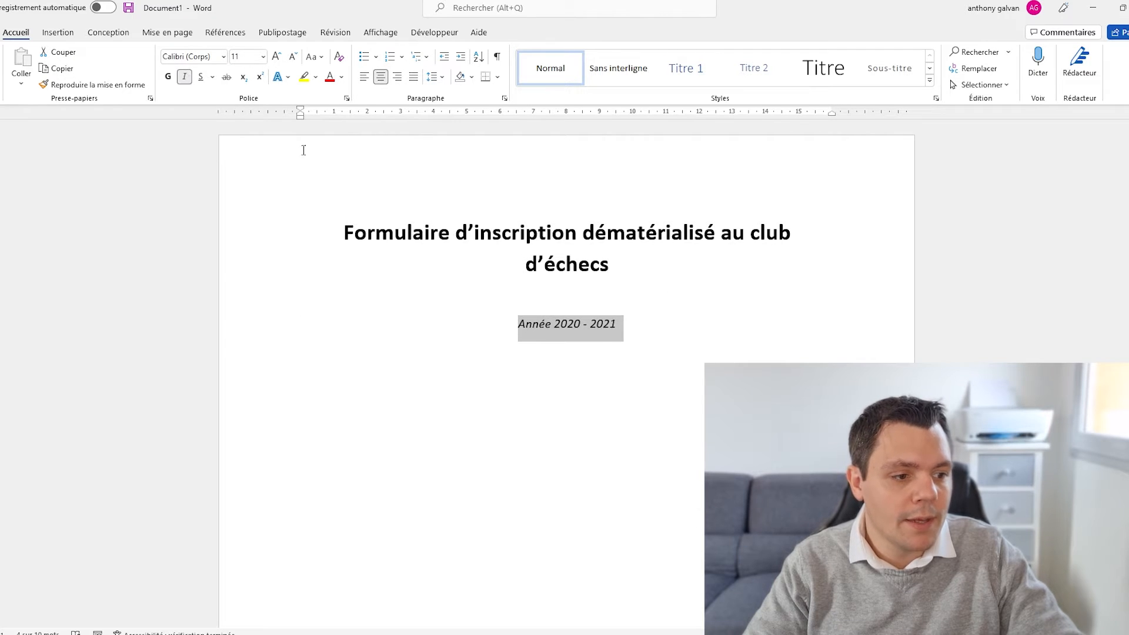
Add a left-aligned, non-italic line reading "Information de l'enfant" below the year line
click(578, 303)
click(637, 315)
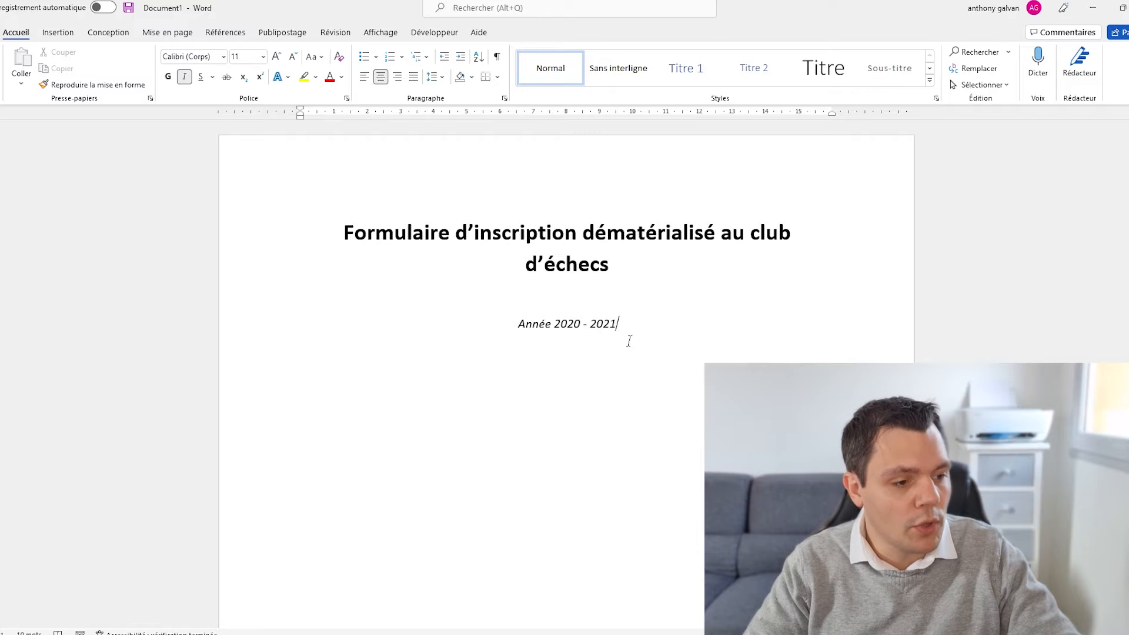
key(Return)
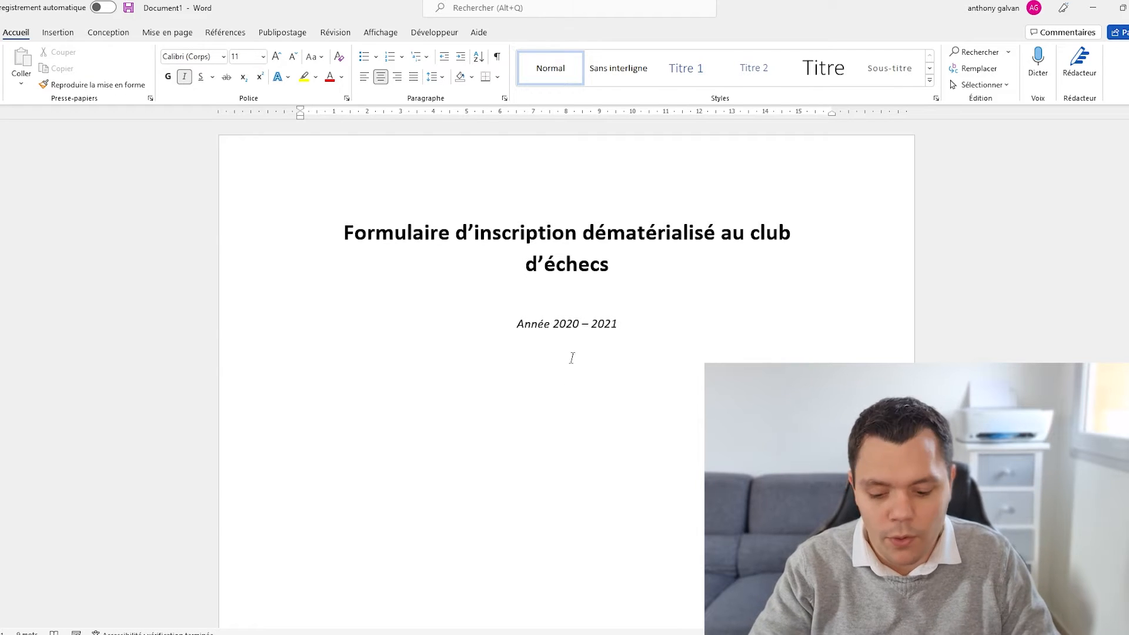
key(ctrl+i)
click(364, 76)
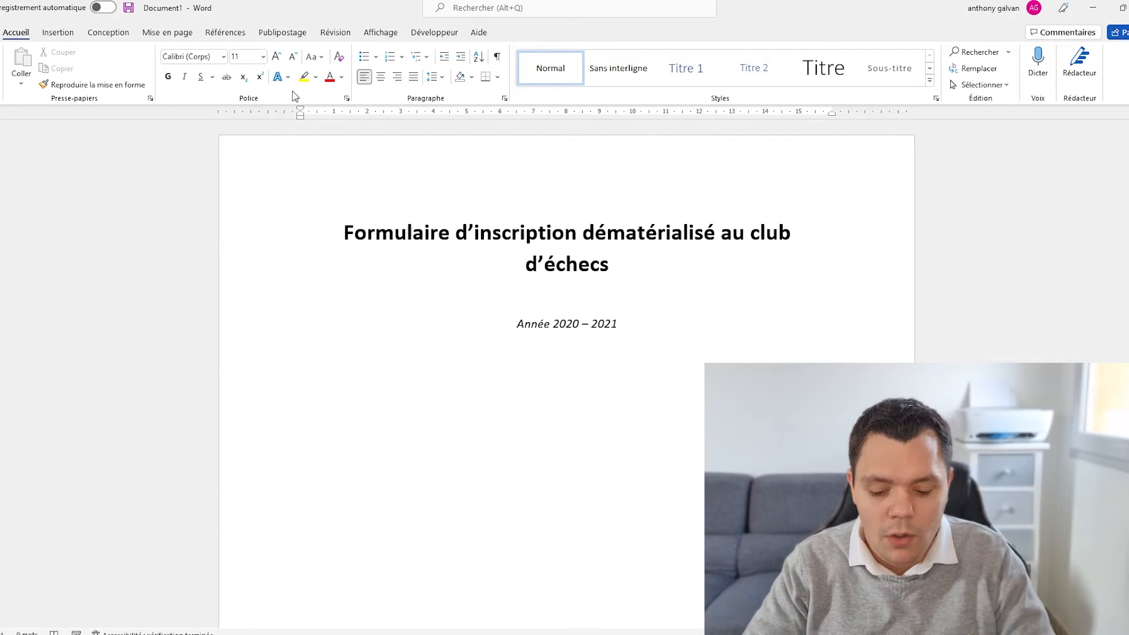
text(Information de )
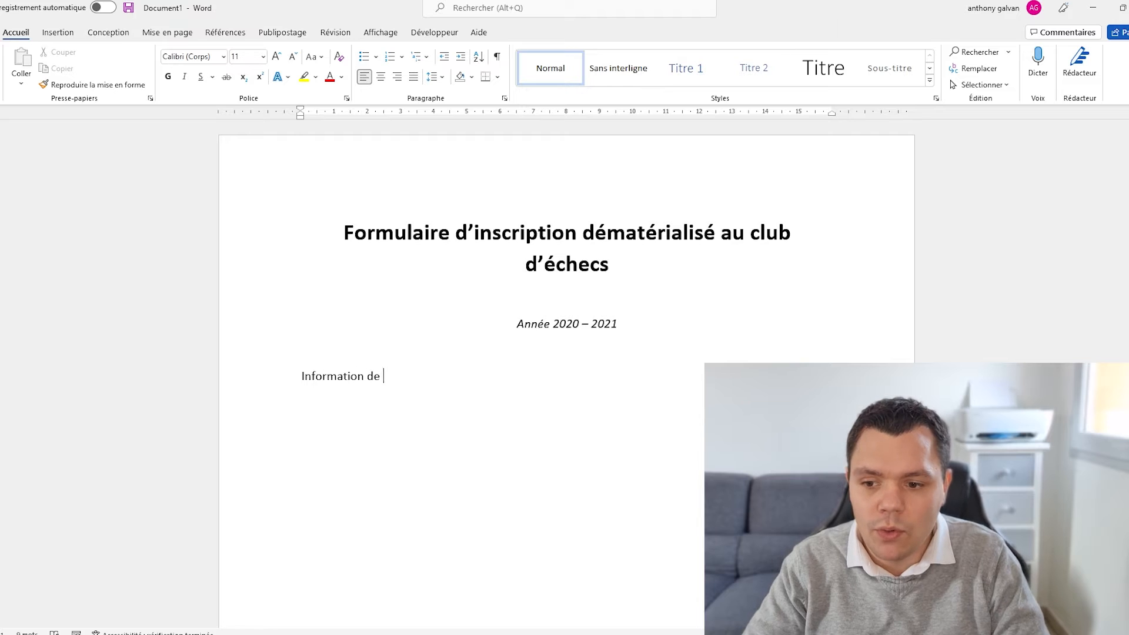
text(l'enfant)
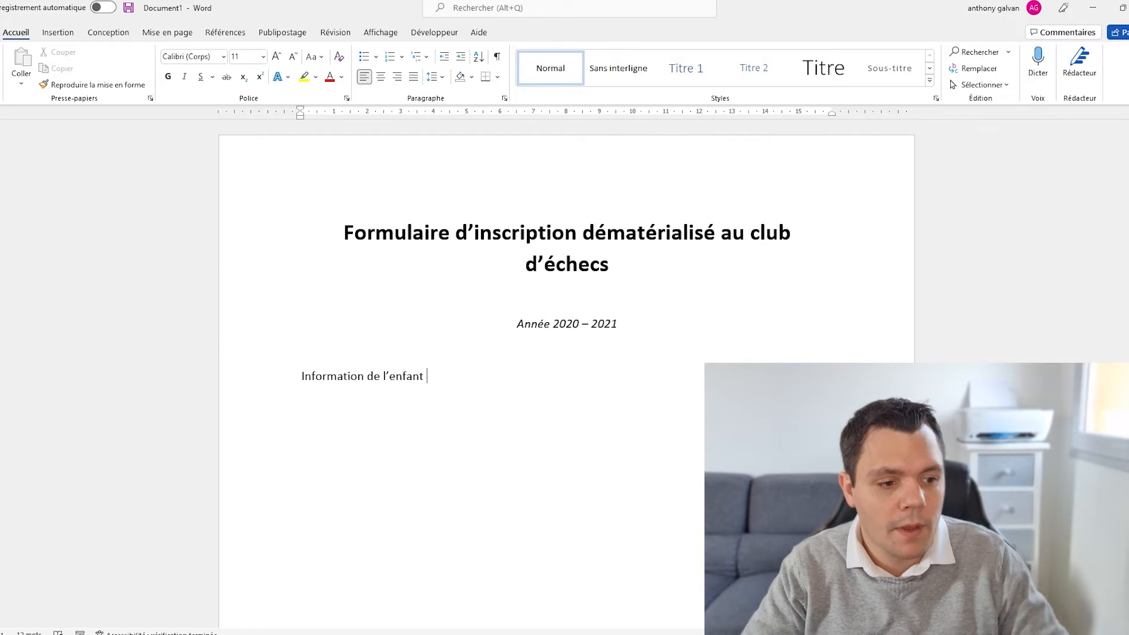
Centre the child information heading and correct its wording to "Informations de l'enfant"
triple_click(338, 386)
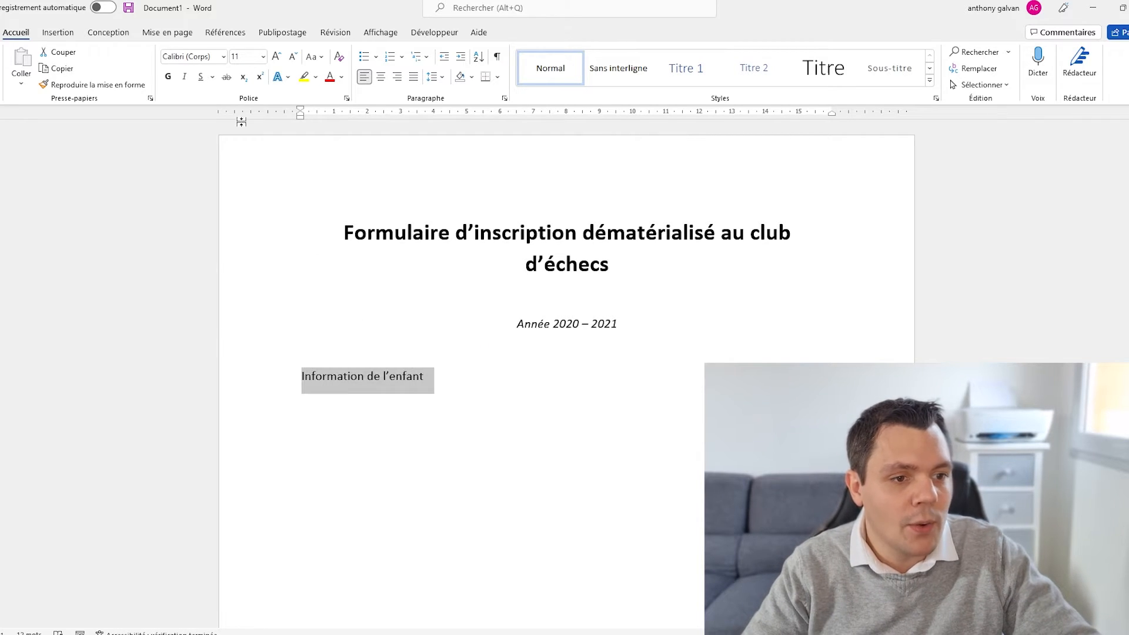
click(381, 77)
click(523, 376)
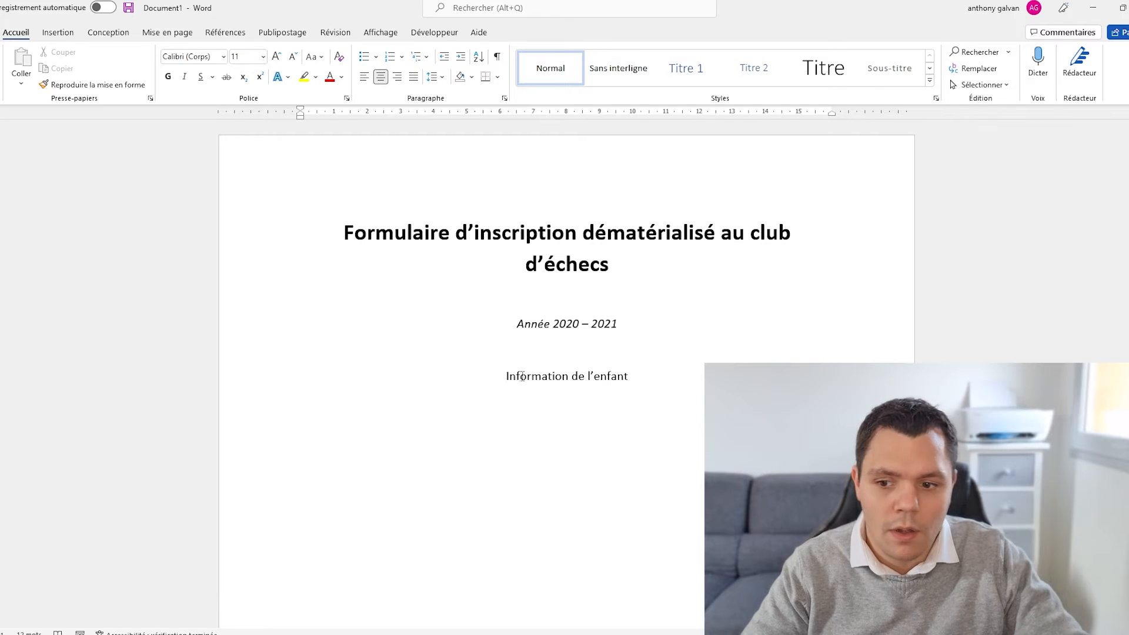
key(ctrl+a)
click(568, 377)
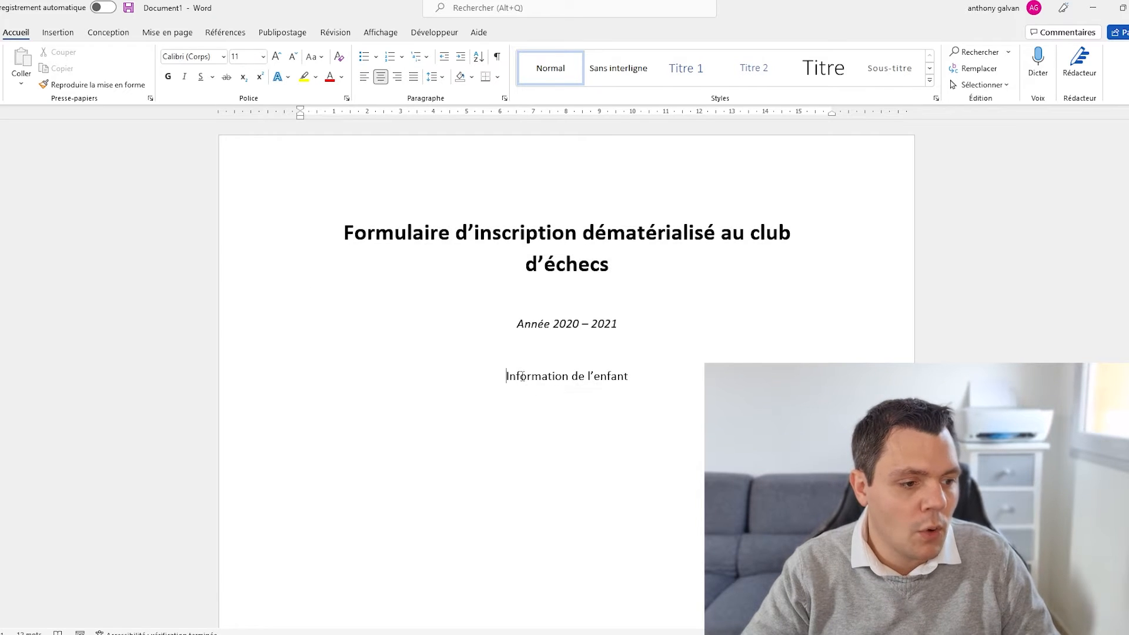
text(s)
Make the "Informations de l'enfant" heading bold and frame its paragraph with a border on all sides
key(shift+Right)
key(shift+Right)
key(shift+Right)
key(shift+Right)
key(shift+Right)
key(shift+Right)
key(shift+Right)
key(shift+Right)
key(shift+Right)
key(shift+Right)
key(shift+Right)
key(shift+Right)
key(shift+Right)
key(shift+Right)
key(shift+Right)
key(shift+Right)
key(shift+Right)
key(shift+Right)
key(shift+Right)
key(shift+Right)
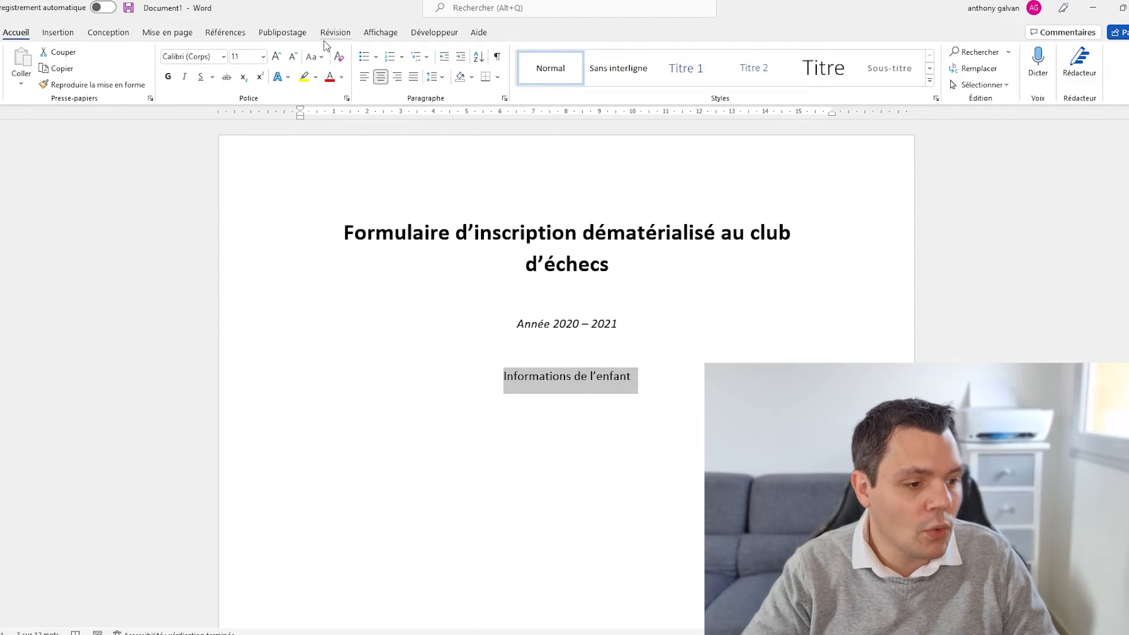
key(ctrl+g)
scroll(653, 203, down, 3)
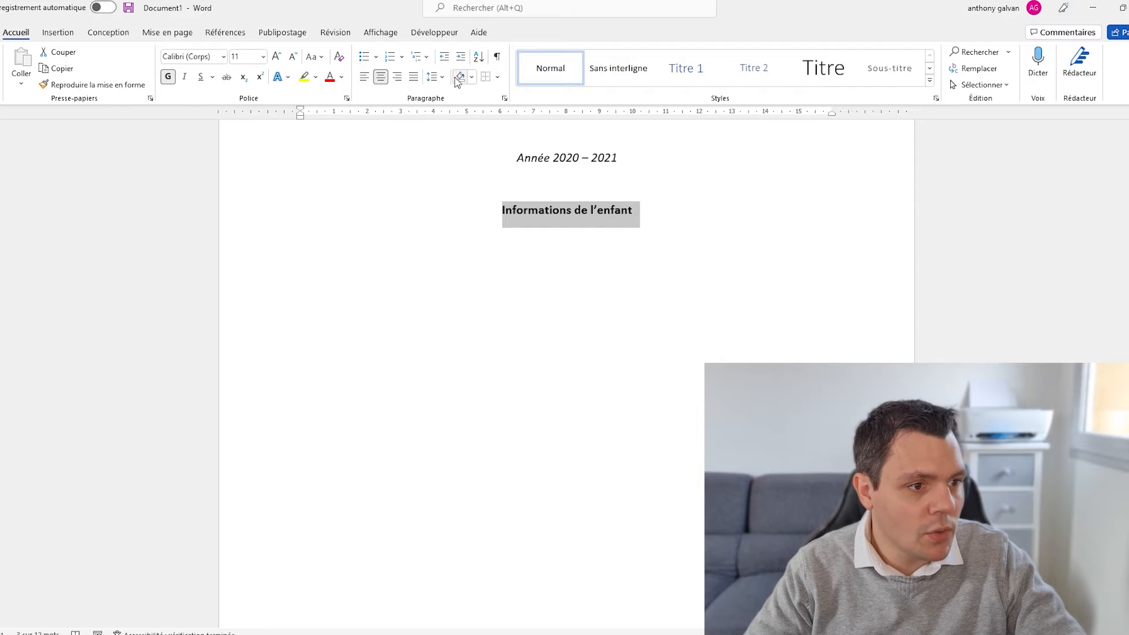
click(498, 77)
click(529, 199)
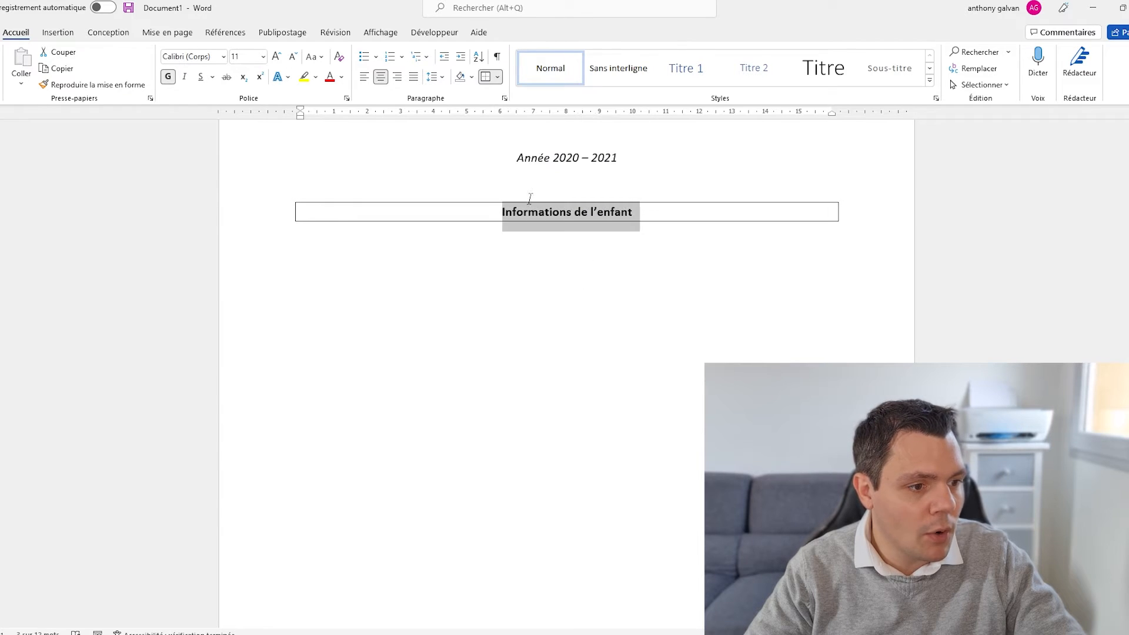
Add a left-aligned, non-bold line reading "Nom enfant :" below the framed child information heading
click(310, 291)
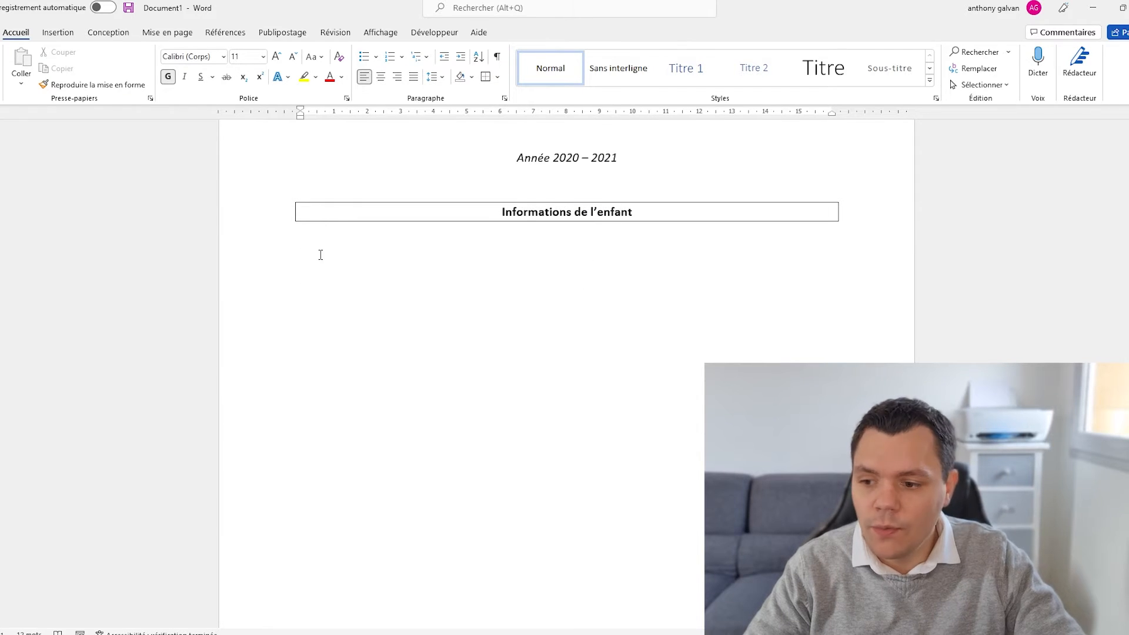
text(Nom)
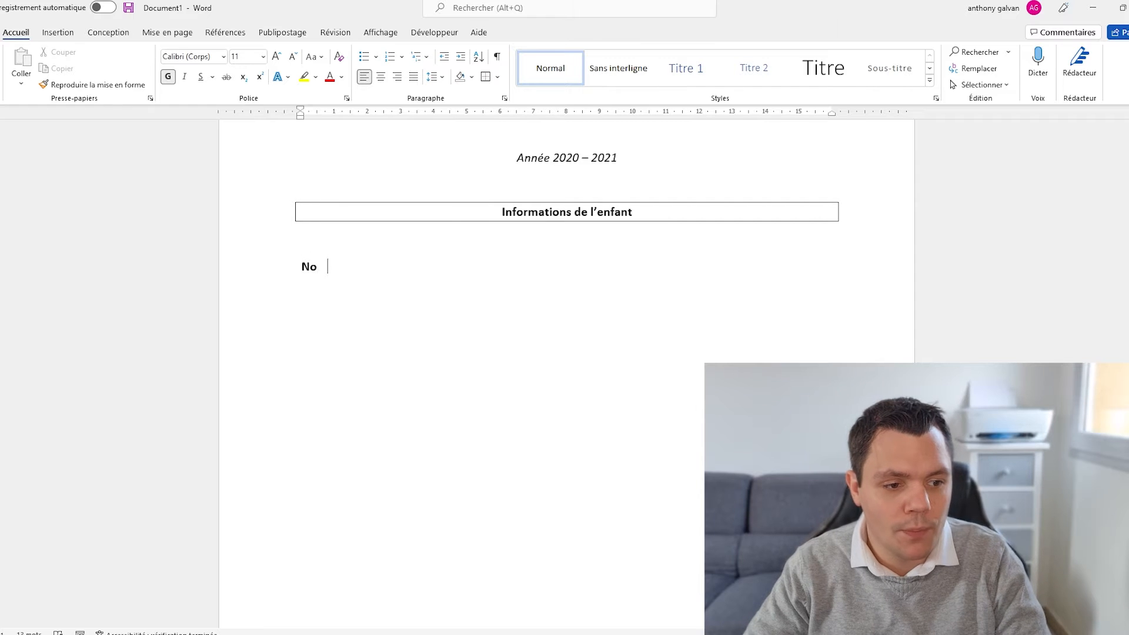
key(ctrl+g)
text(NB)
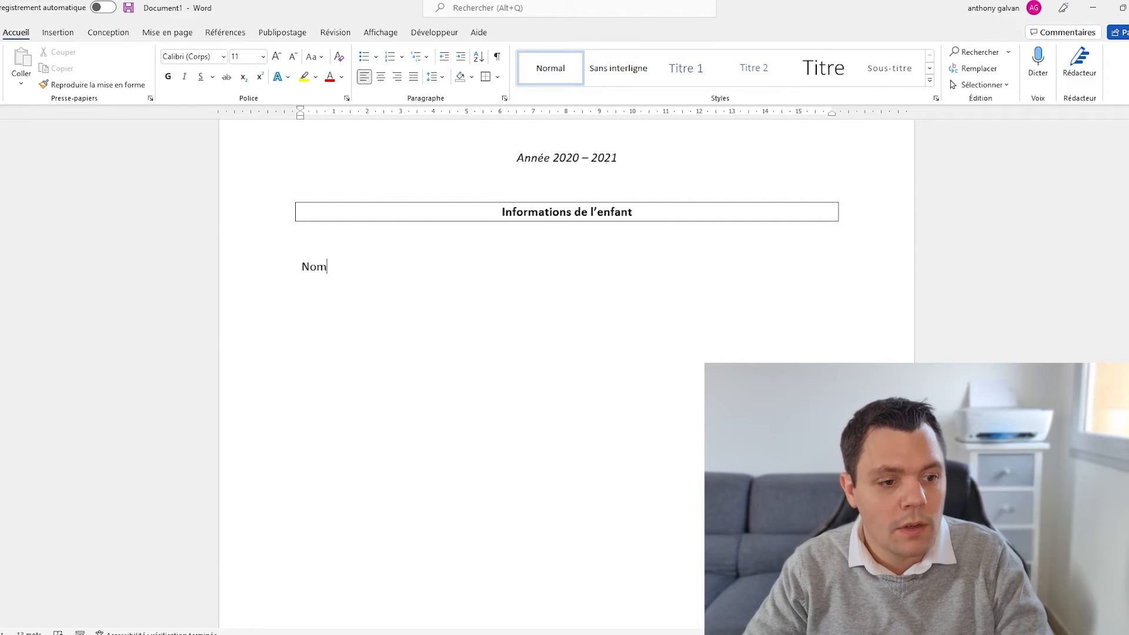
text(enf)
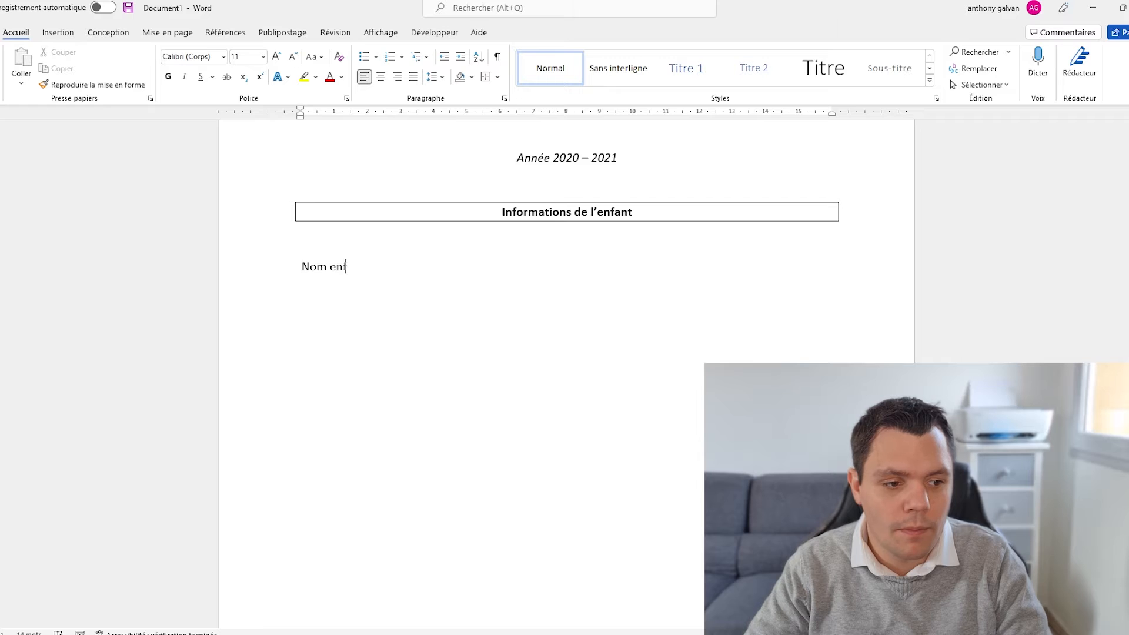
text(ant :)
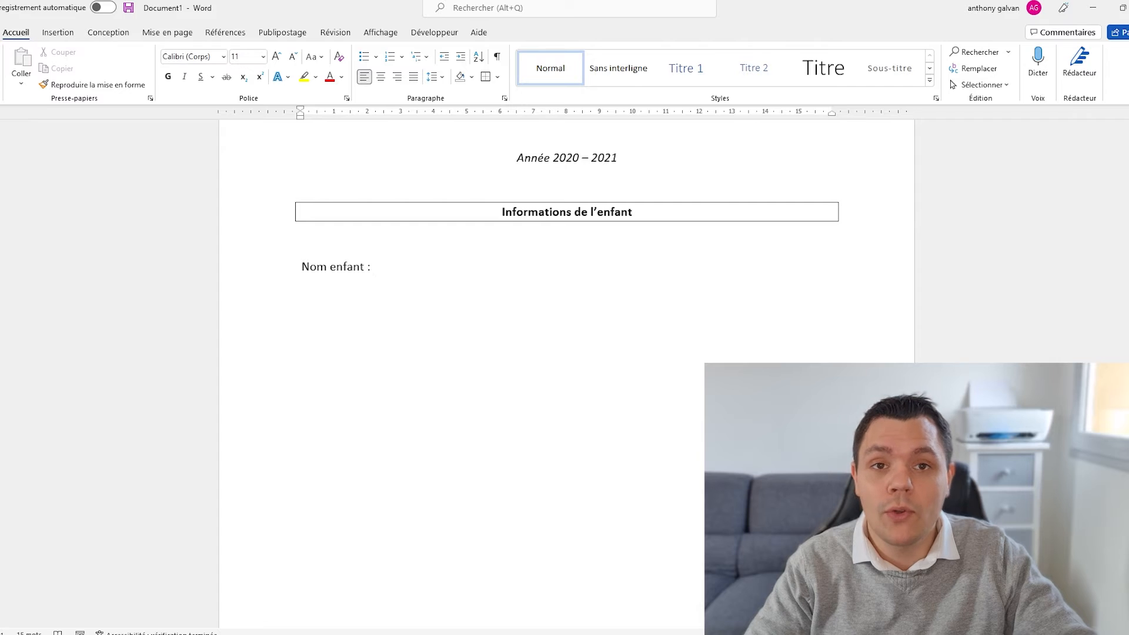
Turn the Développeur main tab off and back on in the ribbon customization options
click(17, 35)
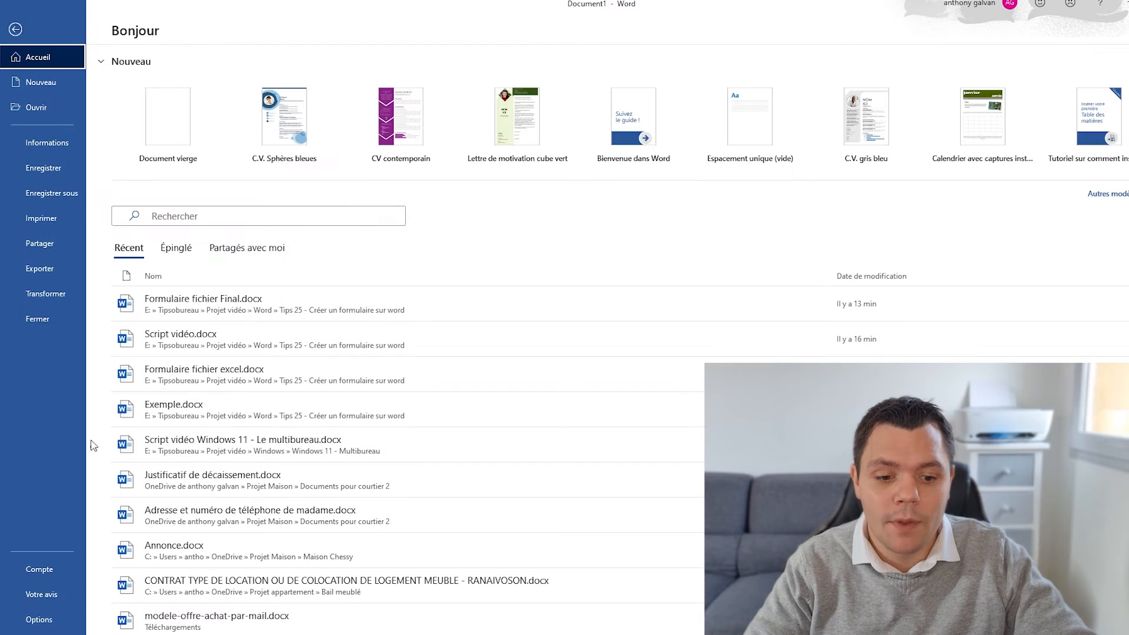
click(47, 628)
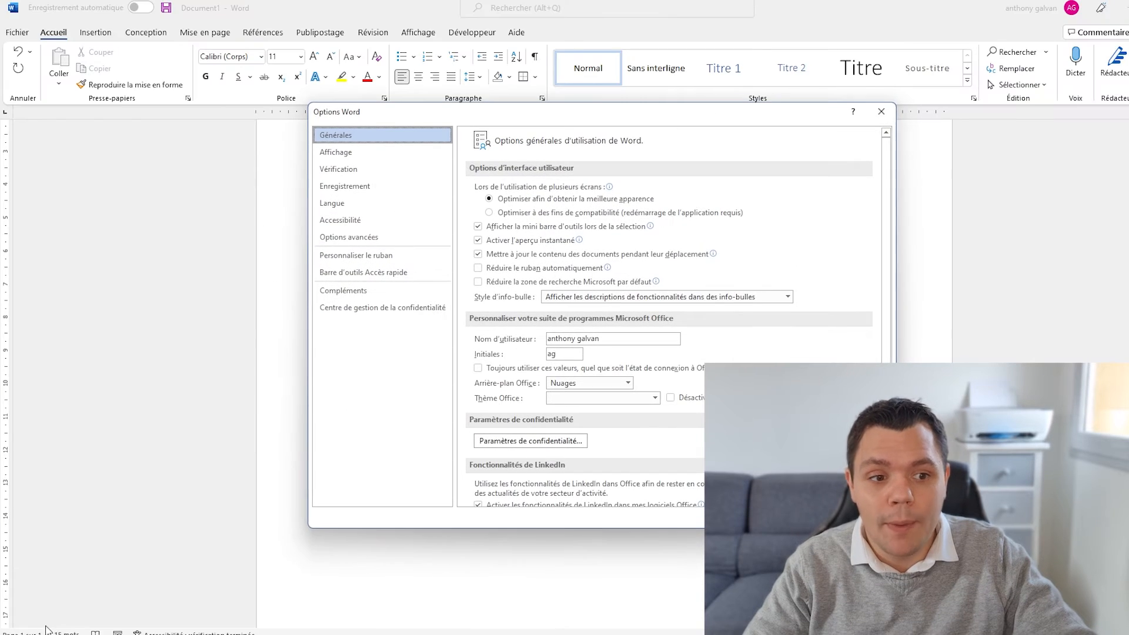
click(356, 257)
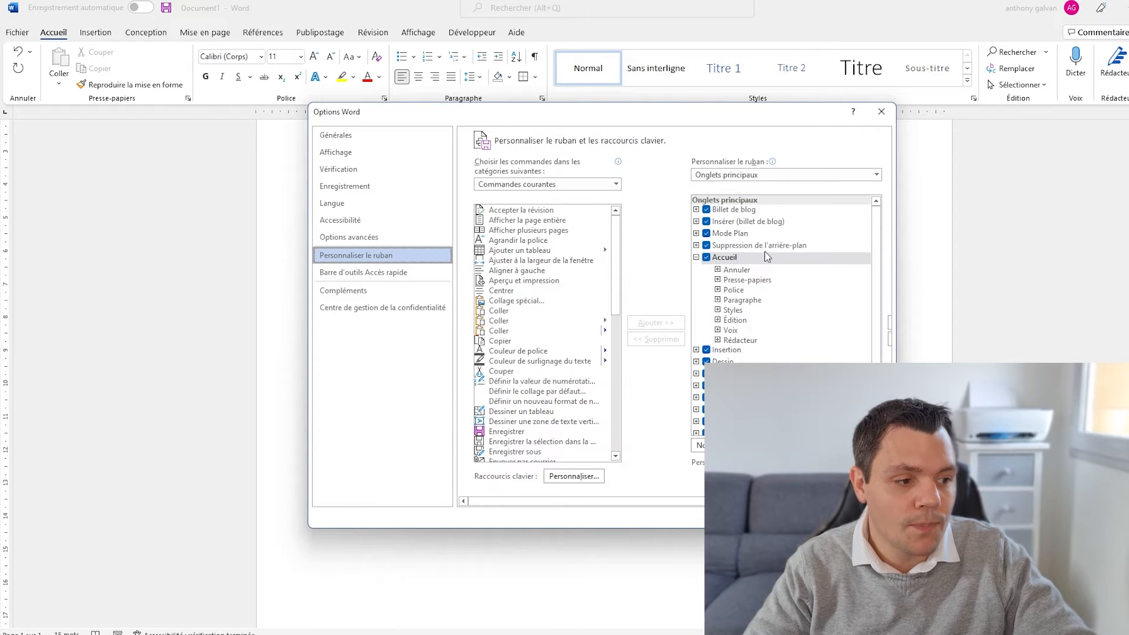
scroll(769, 257, down, 1)
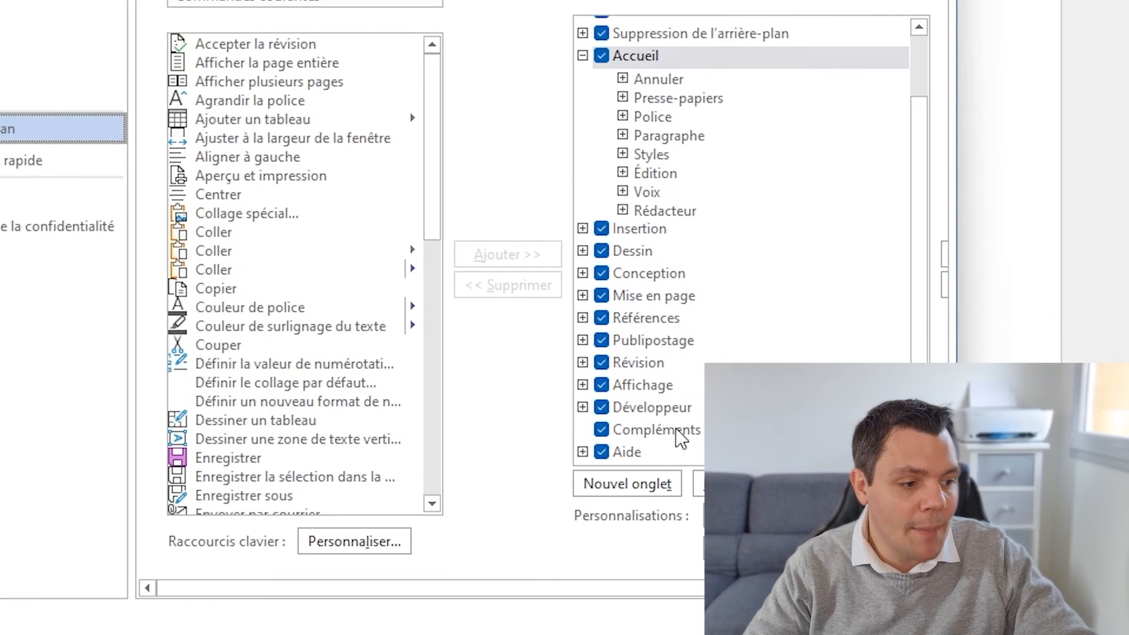
click(601, 407)
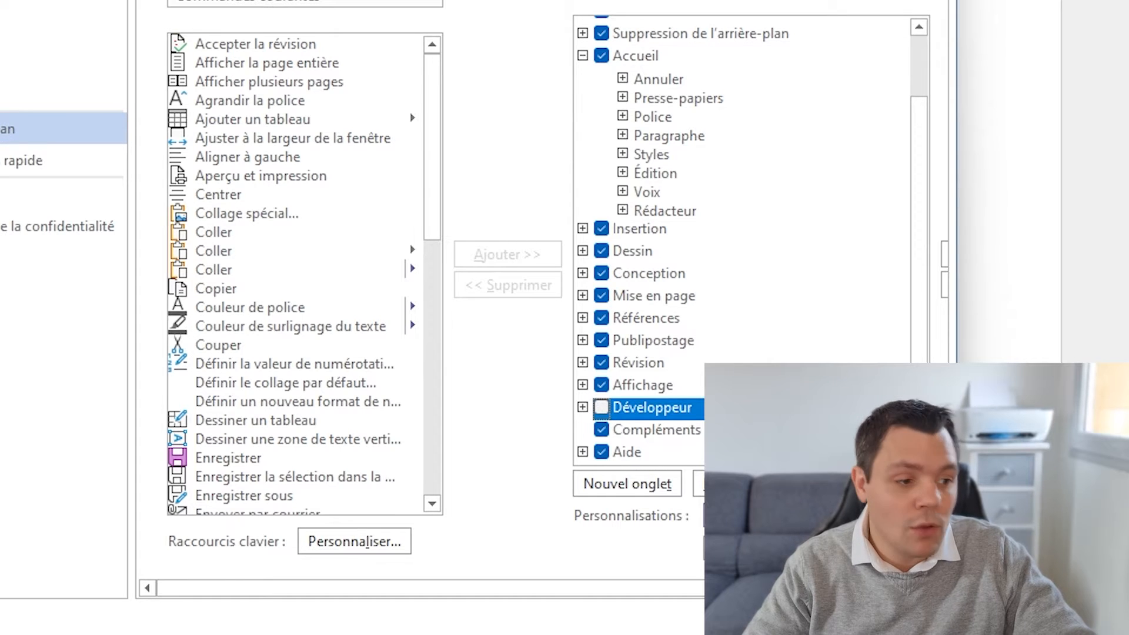
click(602, 408)
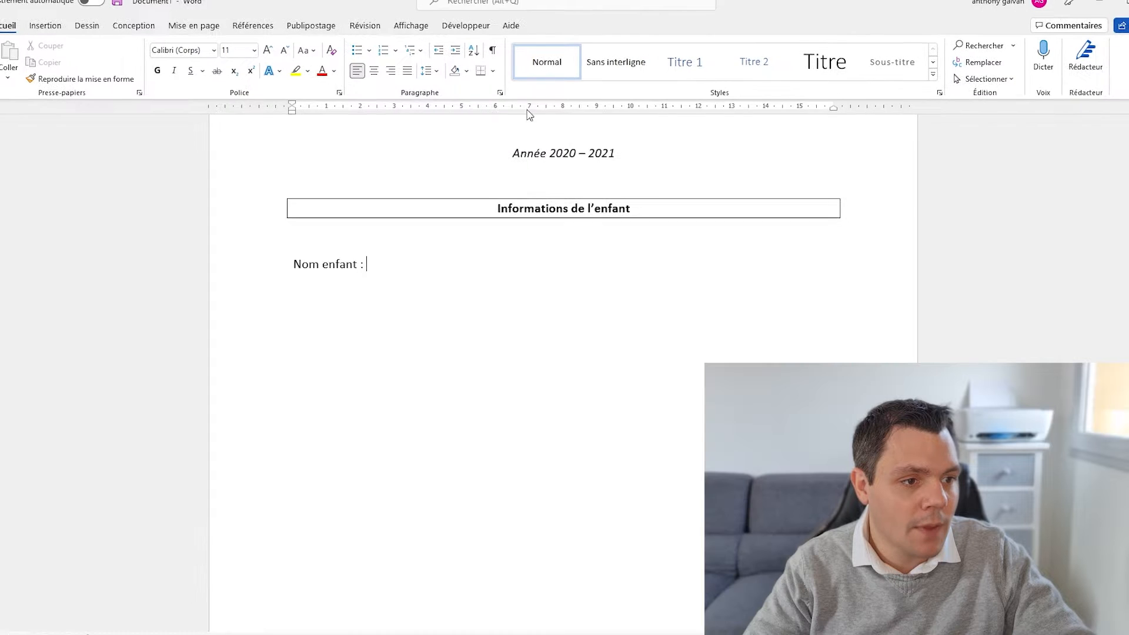
Insert a rich text content control after "Nom enfant :"
click(471, 33)
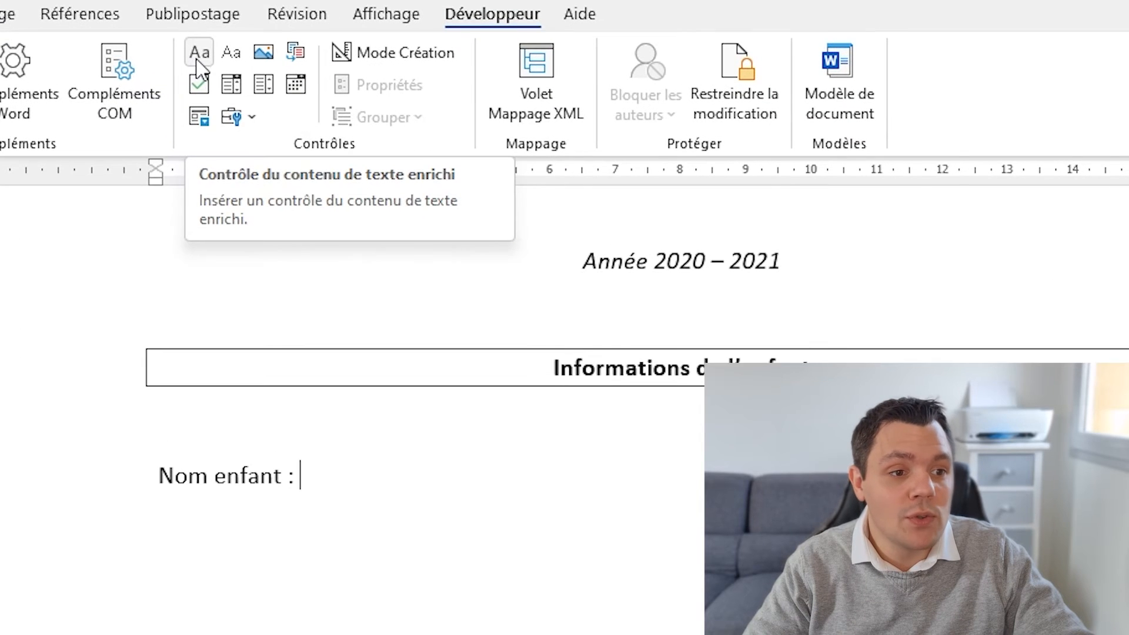
click(198, 60)
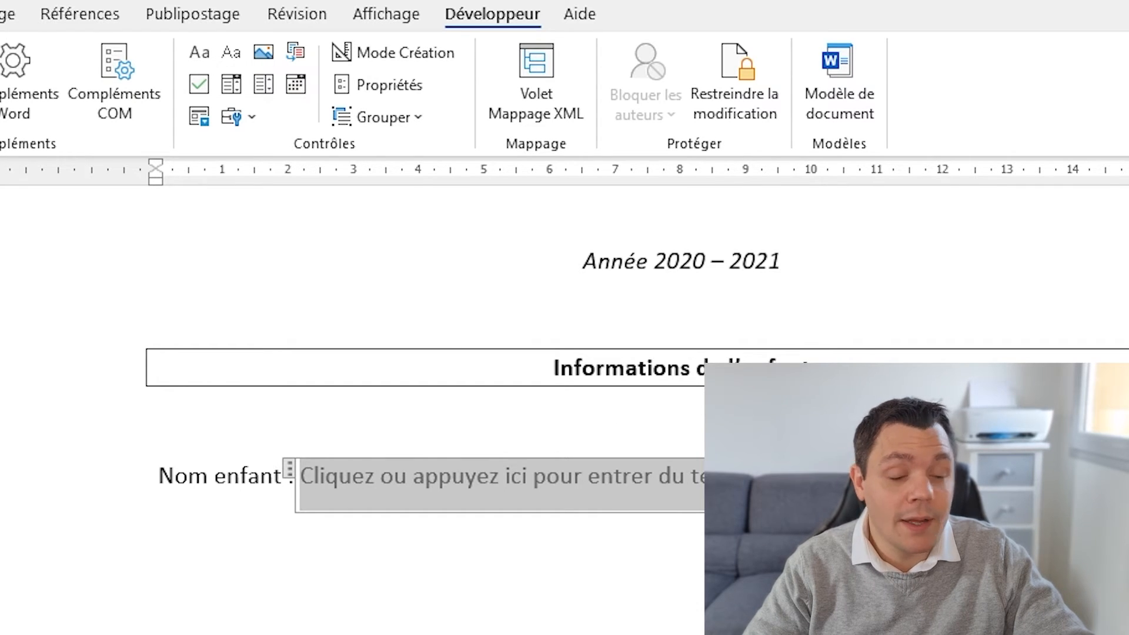
click(790, 512)
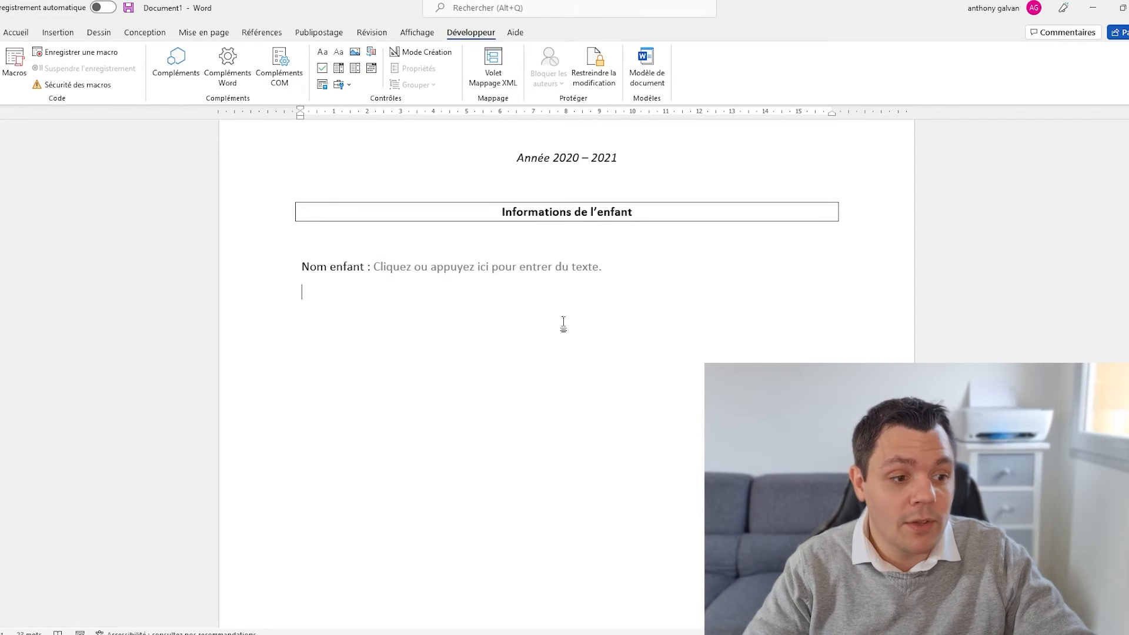
Test the "Nom enfant" text control by filling in "fqsfd", and clear the entry again
click(526, 269)
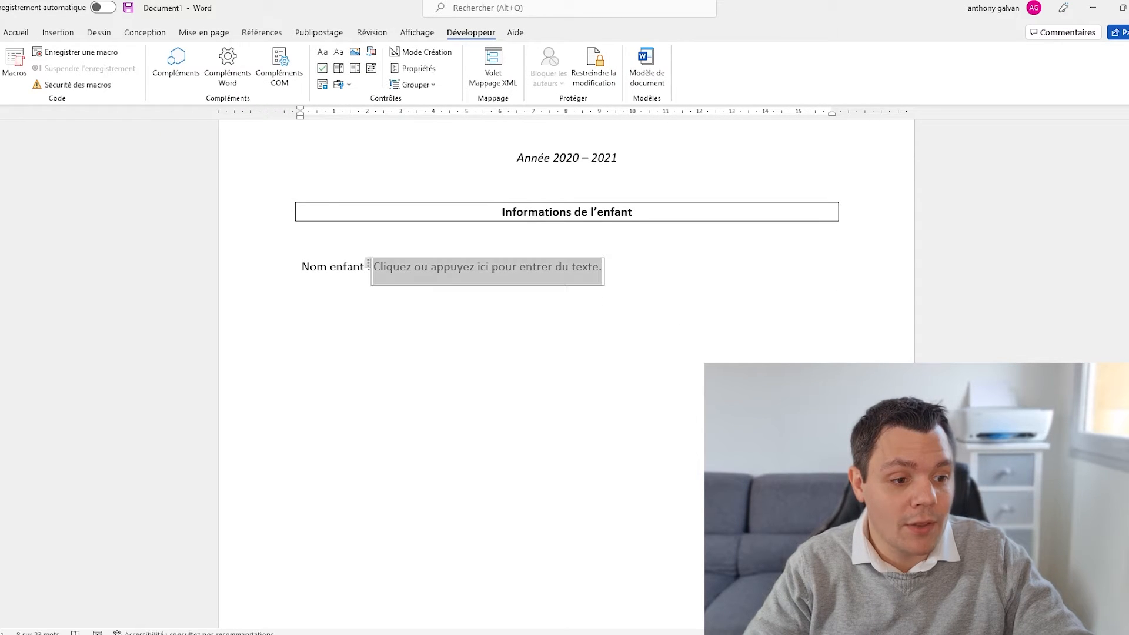
text(fqsfd)
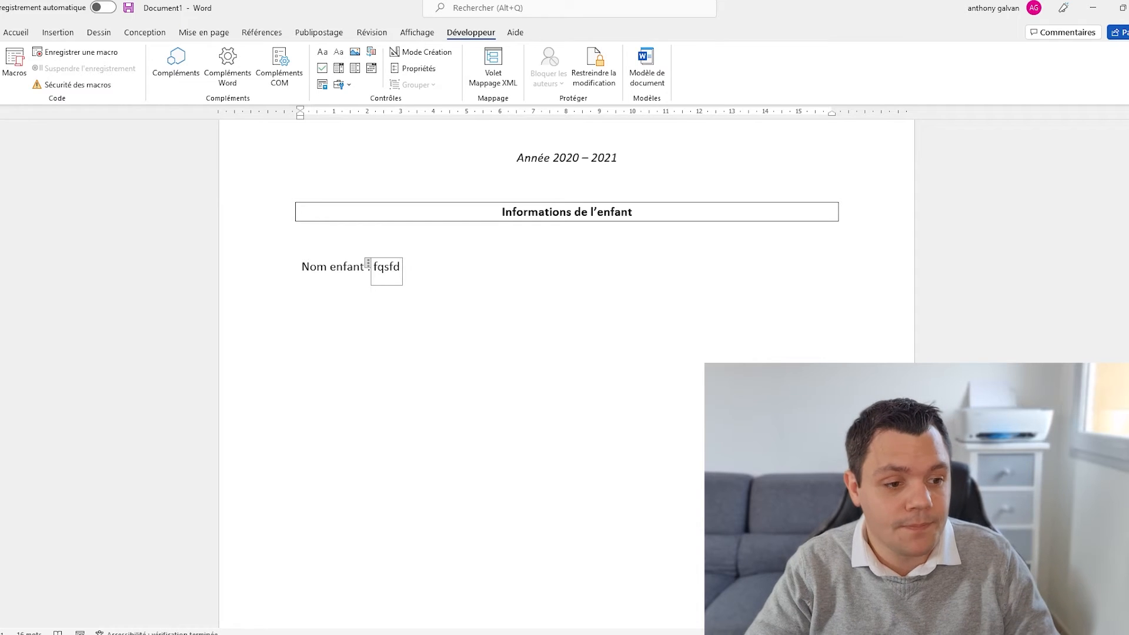
key(BackSpace)
key(BackSpace)
key(BackSpace)
key(BackSpace)
key(BackSpace)
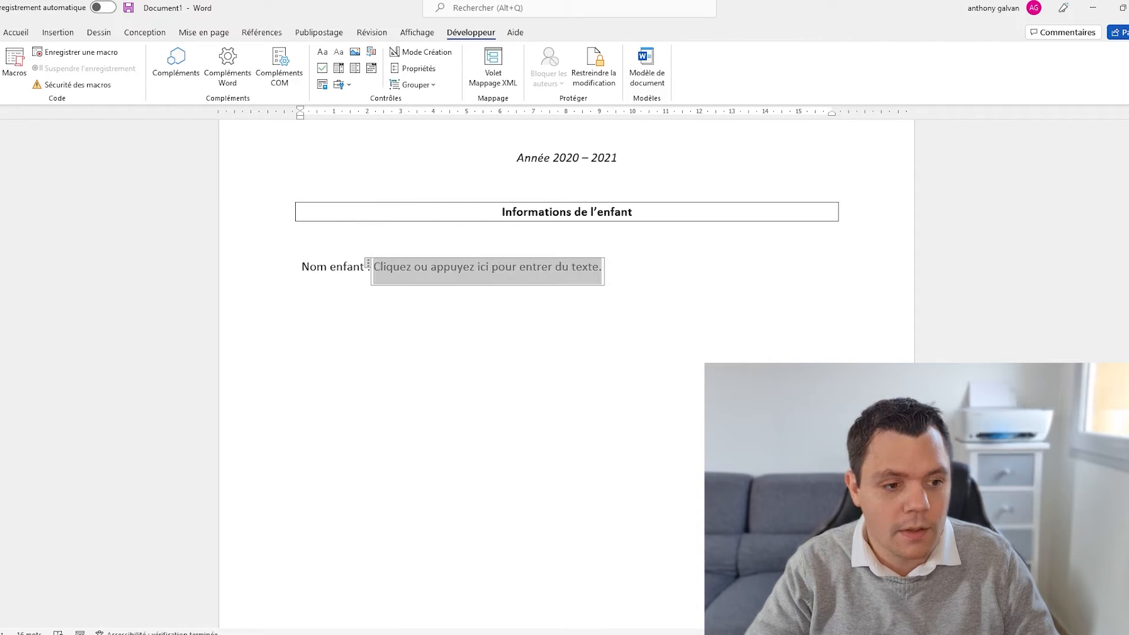
Switch design mode on to view the "Nom enfant" control, and switch it off again
click(422, 51)
click(595, 276)
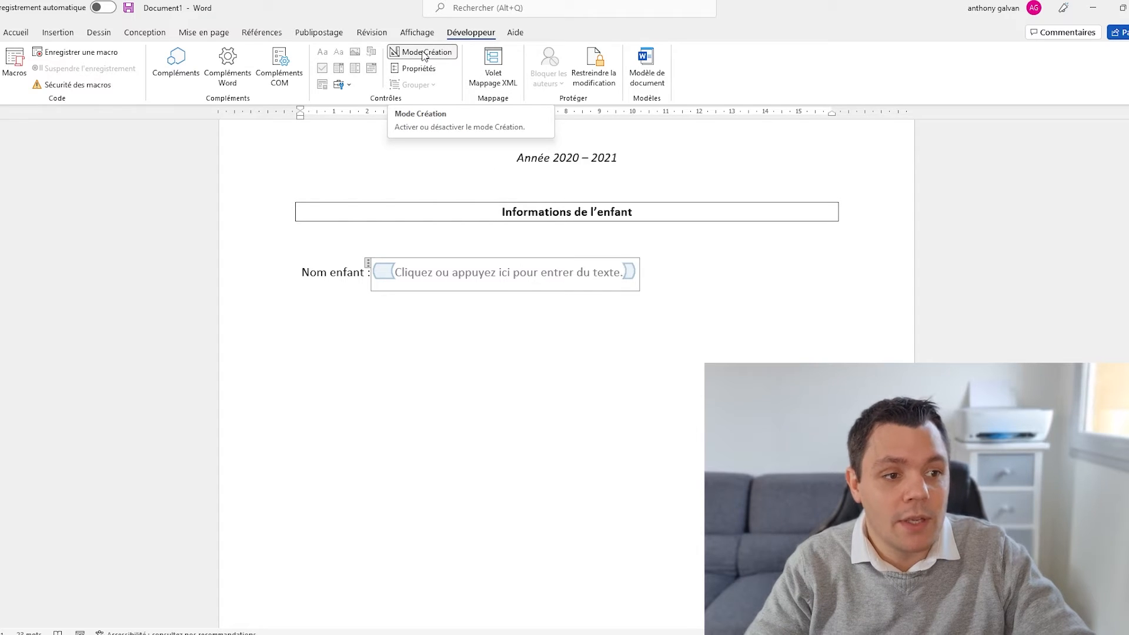
click(444, 56)
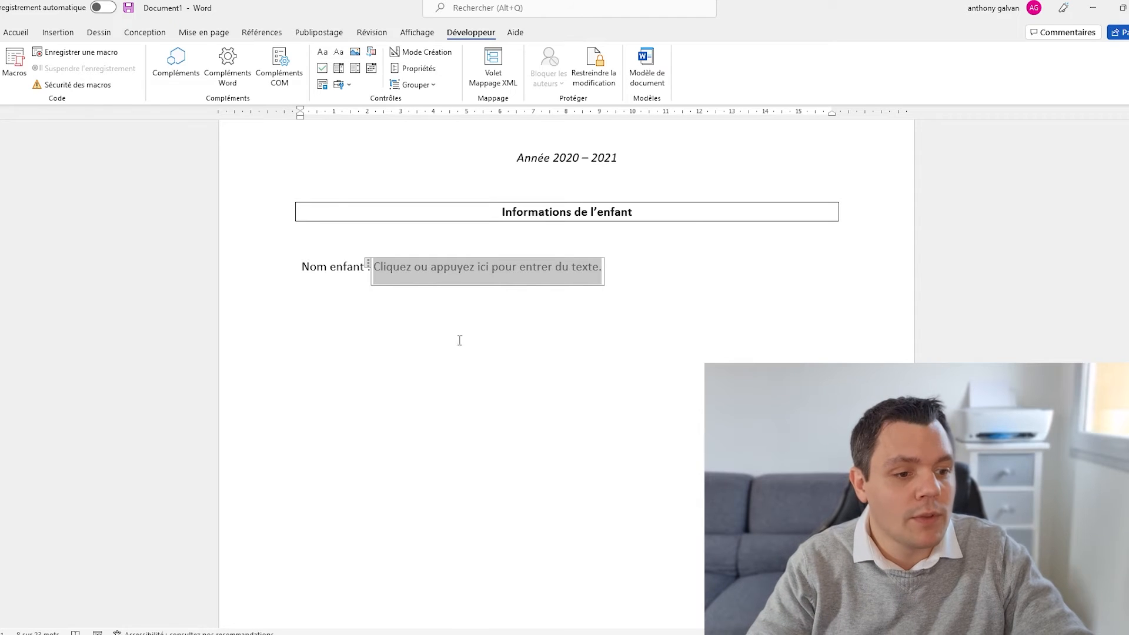
Add a "Prénom enfant :" line below the "Nom enfant" field, with a rich text content control after it
click(362, 282)
click(646, 278)
key(Right)
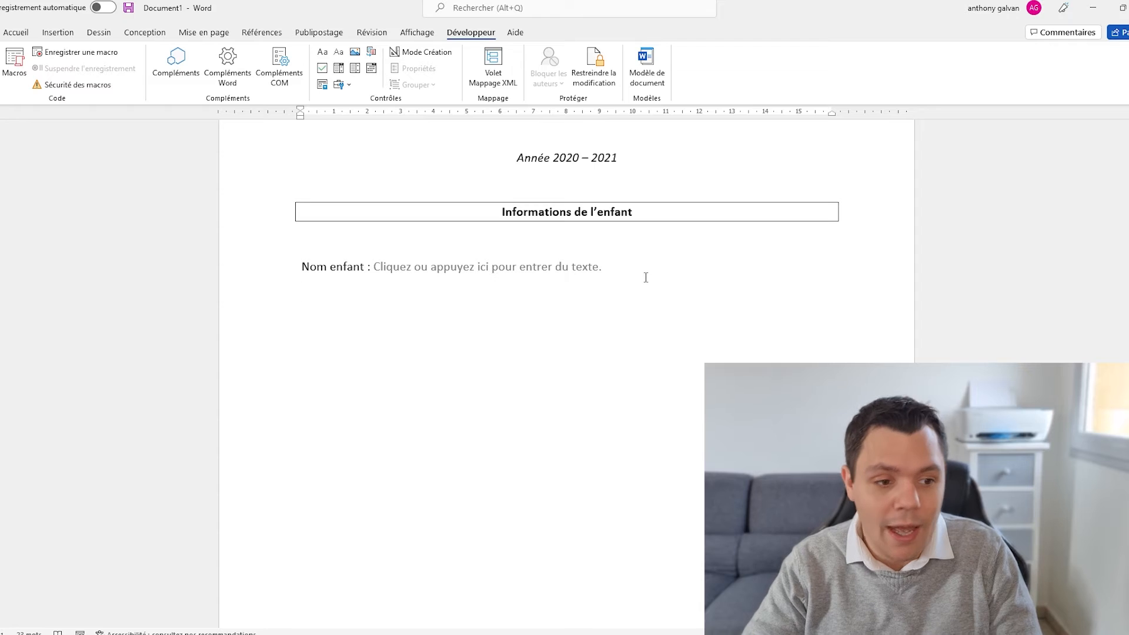
key(Return)
text(Prénom )
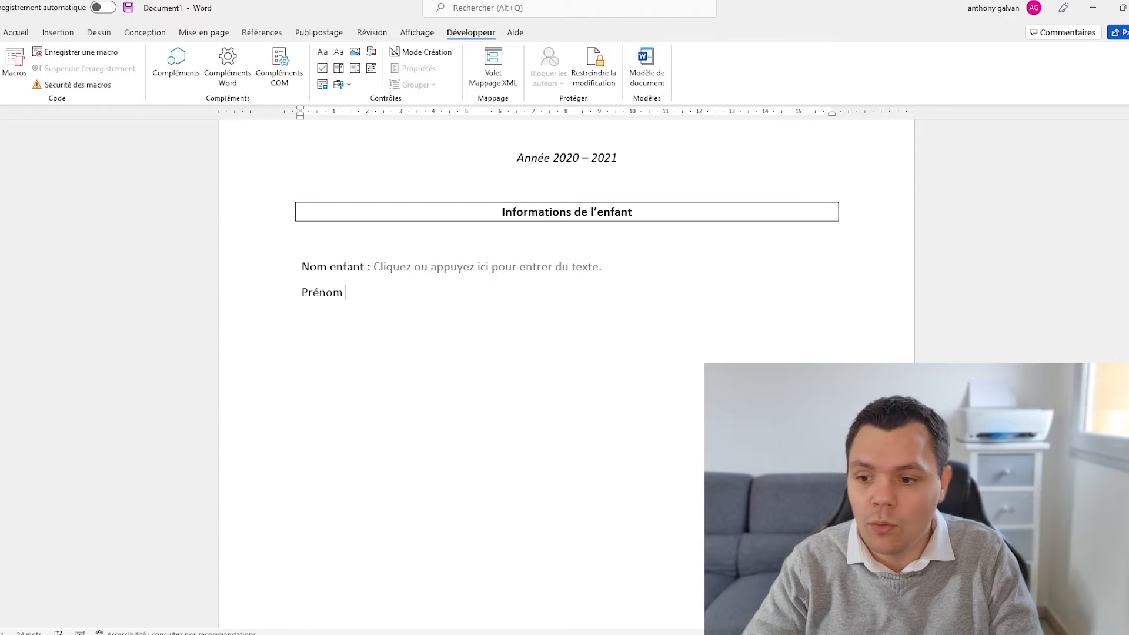
text(enfant :)
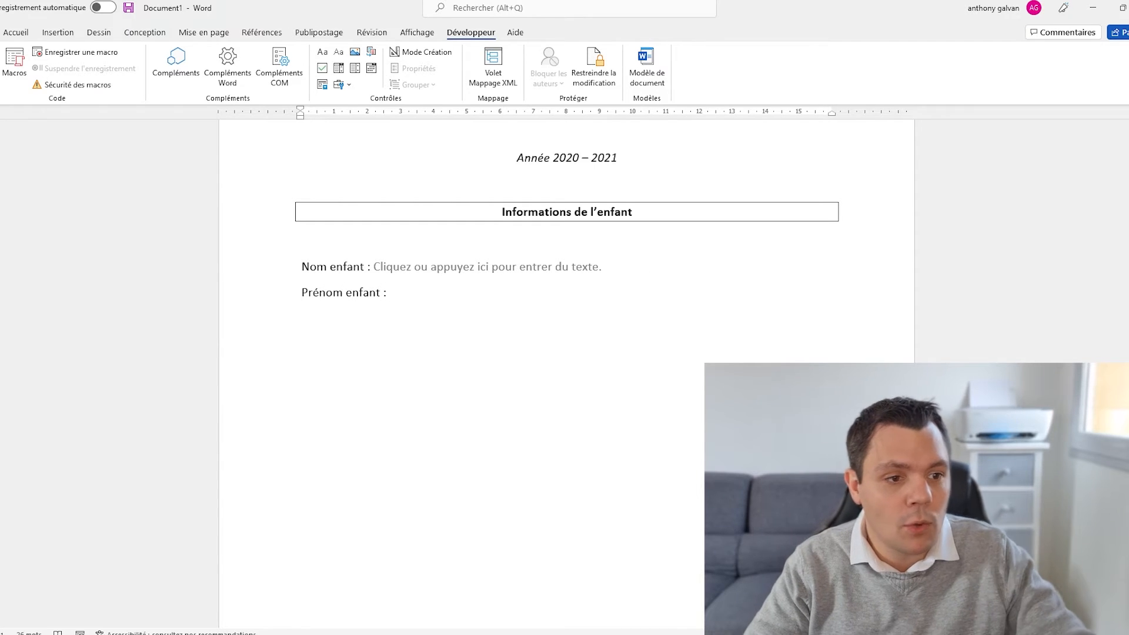
click(323, 51)
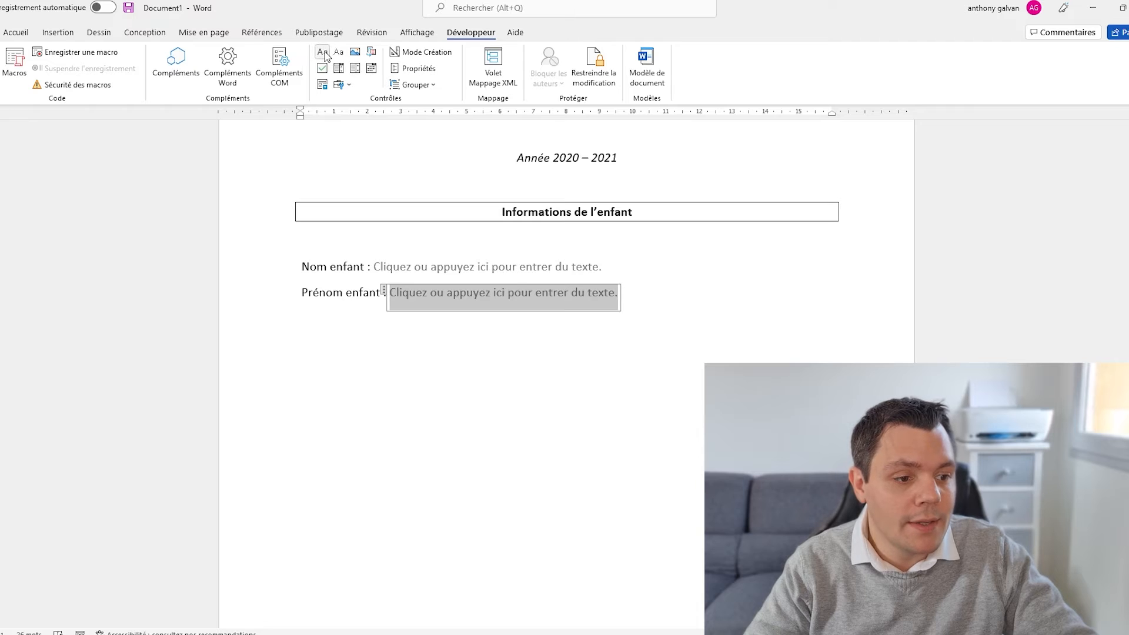
Add a "Date de naissance :" line below the "Prénom enfant" field, with a date picker content control after it
click(468, 344)
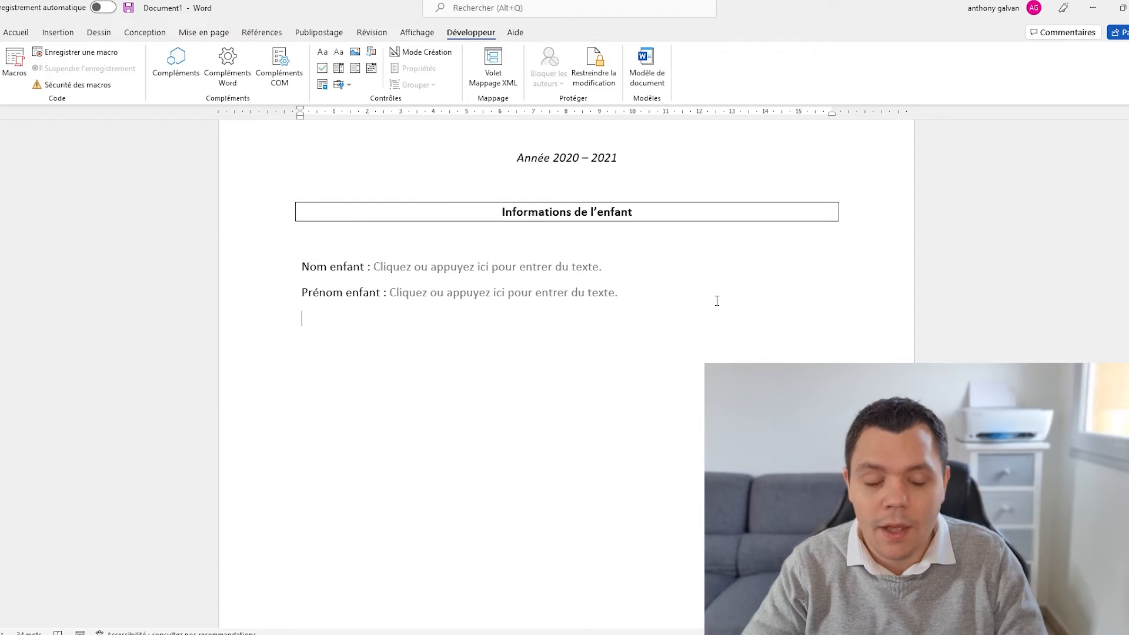
text(Date de naissance :)
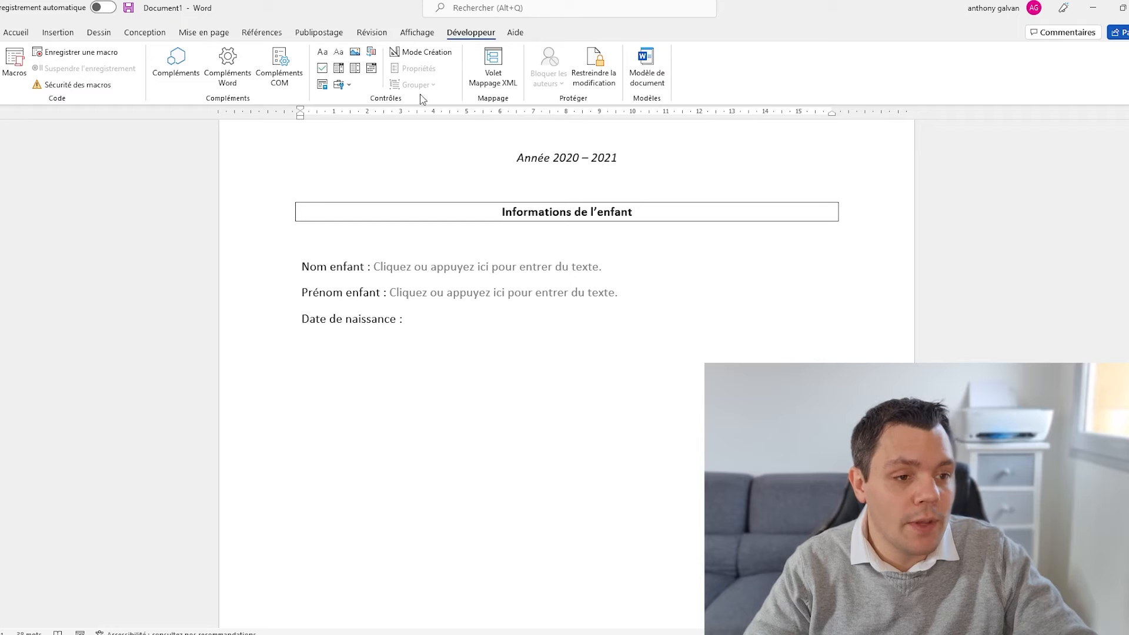
click(371, 70)
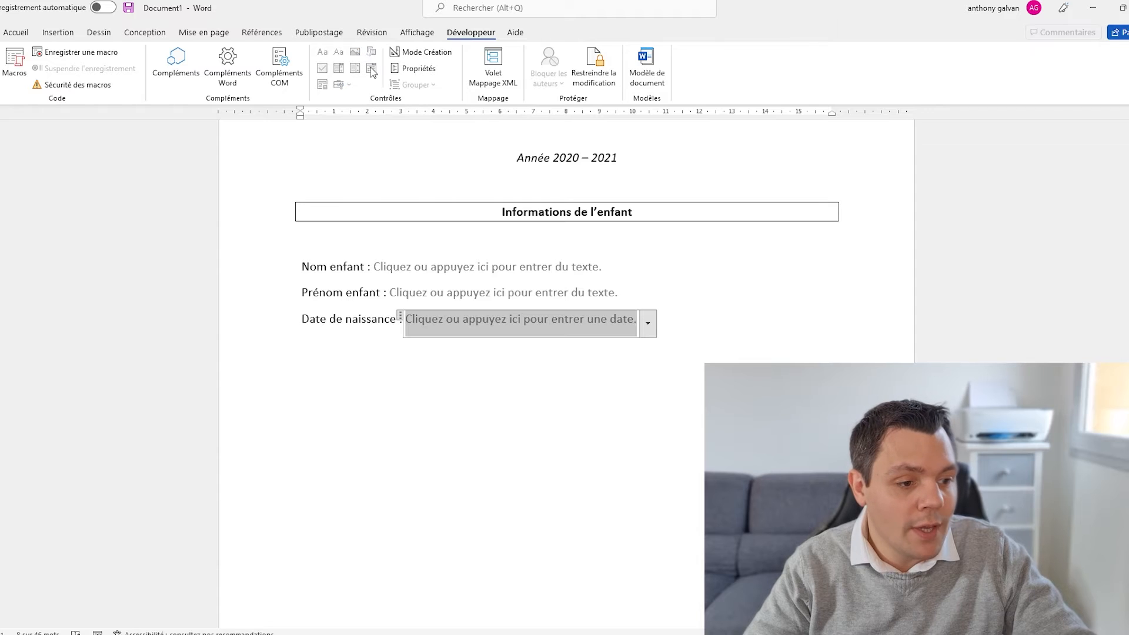
Browse back through the earlier months in the "Date de naissance" calendar and close it without choosing a date
click(647, 325)
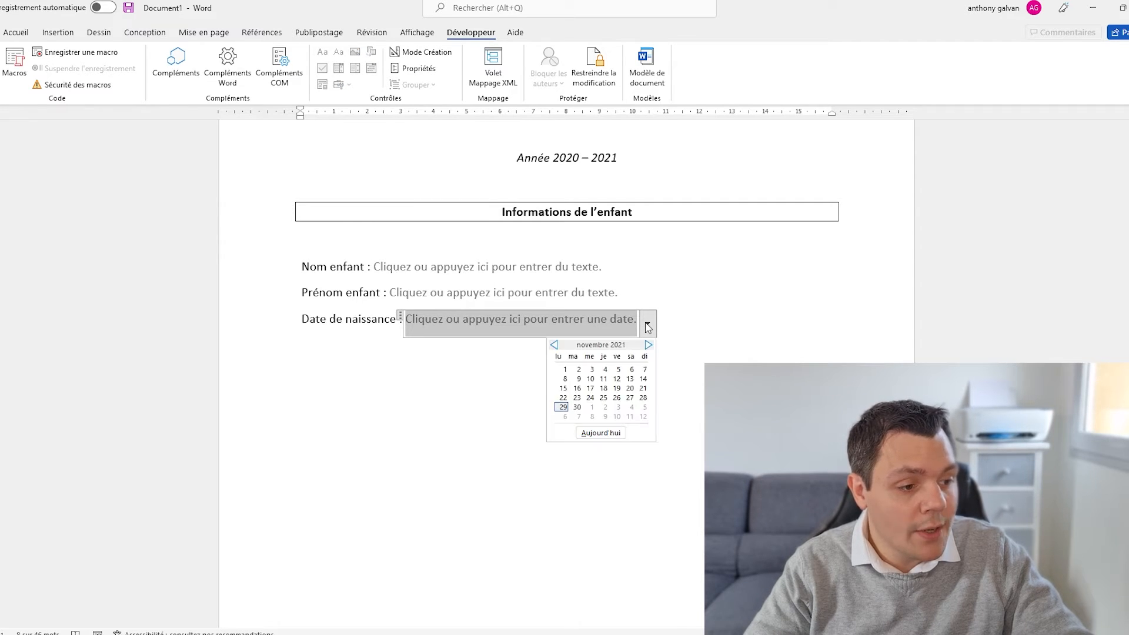
click(557, 346)
click(557, 345)
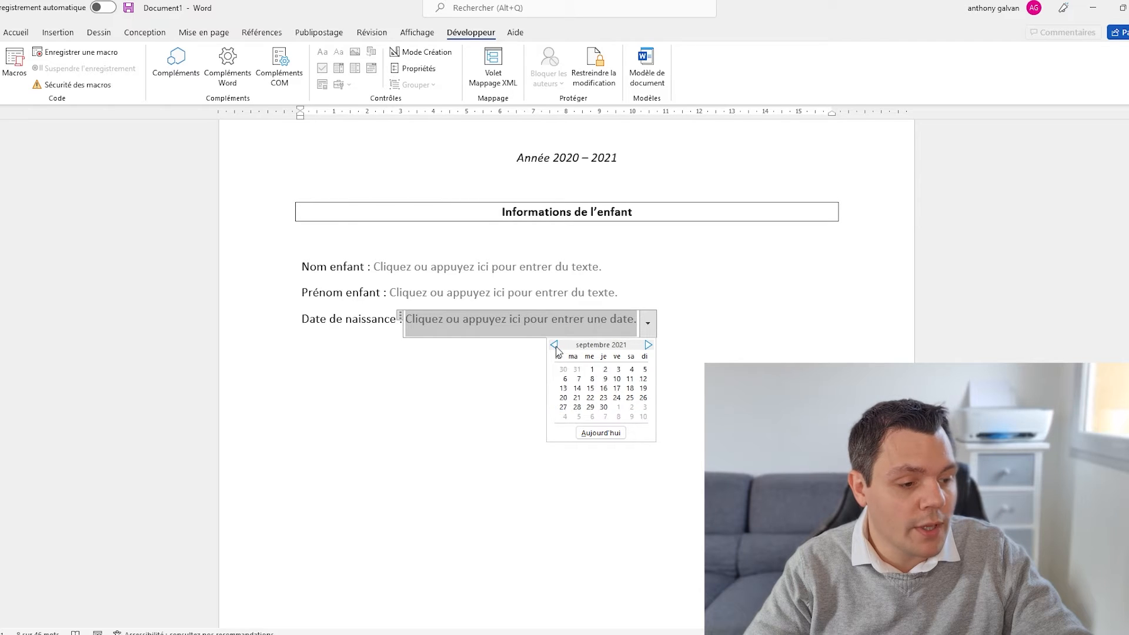
click(556, 345)
click(556, 345)
click(557, 346)
click(557, 345)
click(556, 345)
click(463, 361)
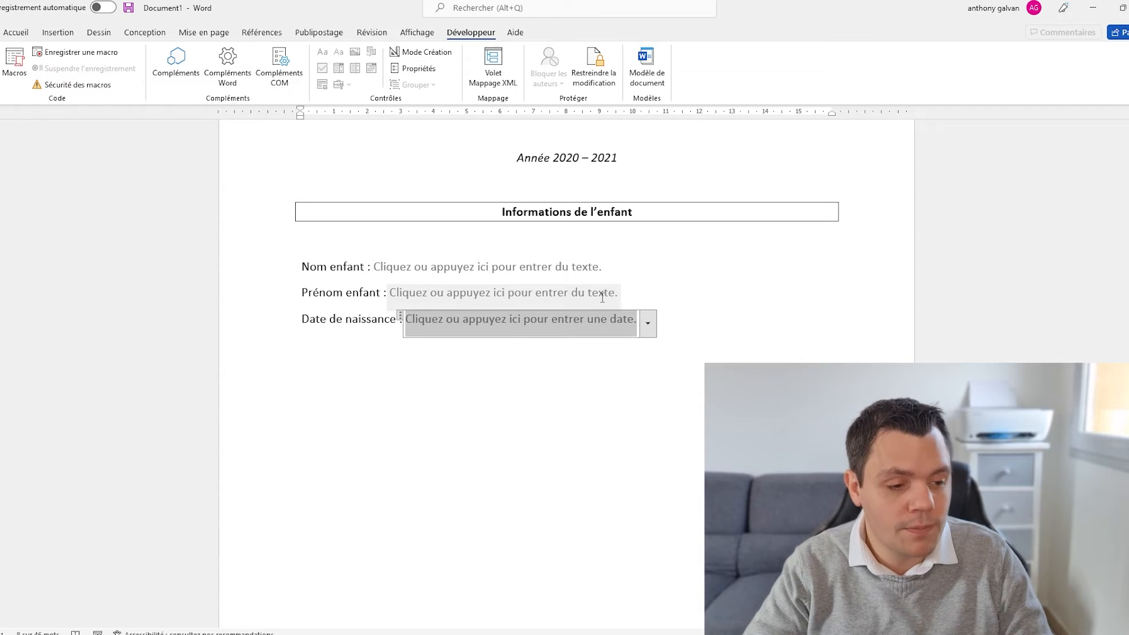
Fill in a sample date of birth in the "Date de naissance" control
text(25/0)
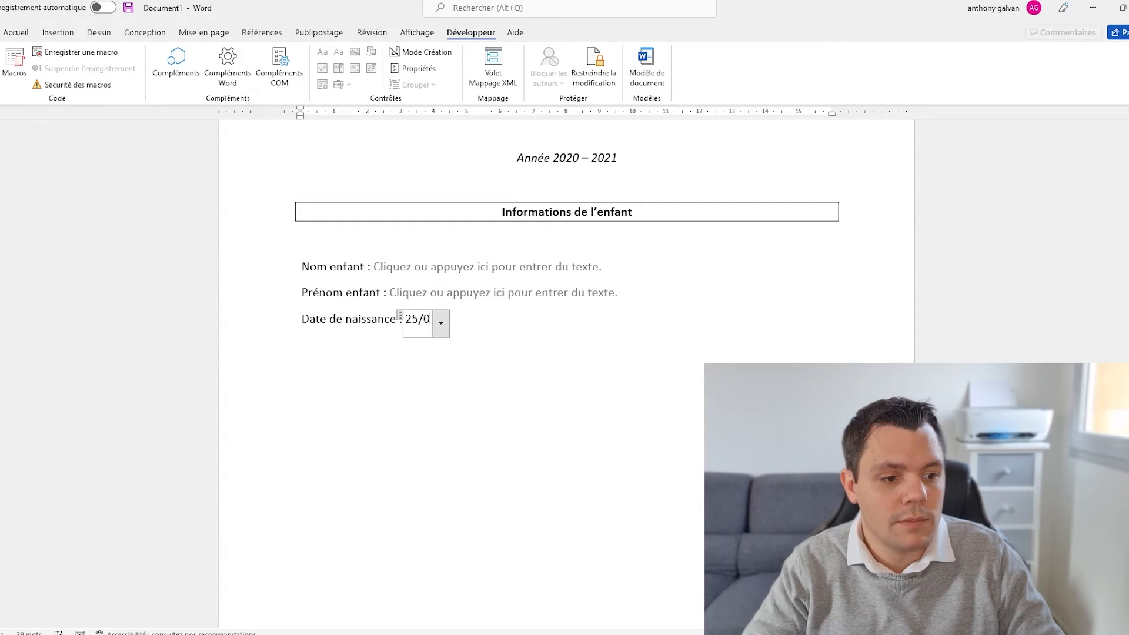
text(2/2000)
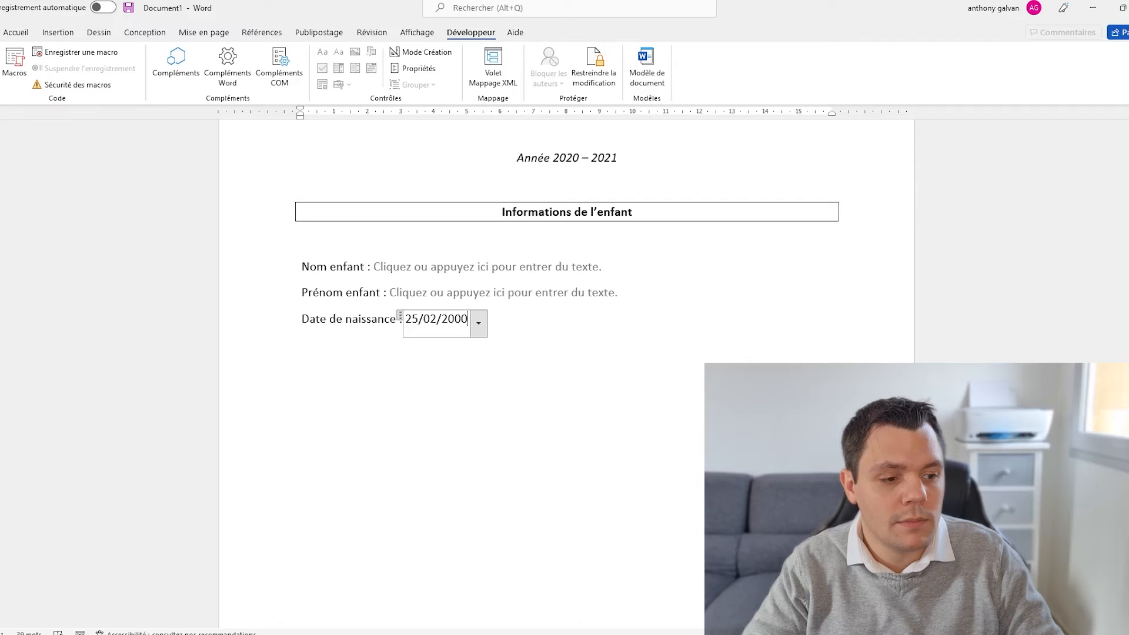
Add an "Entrainements" heading line below the "Date de naissance" field, leaving an empty line above and below it
click(401, 375)
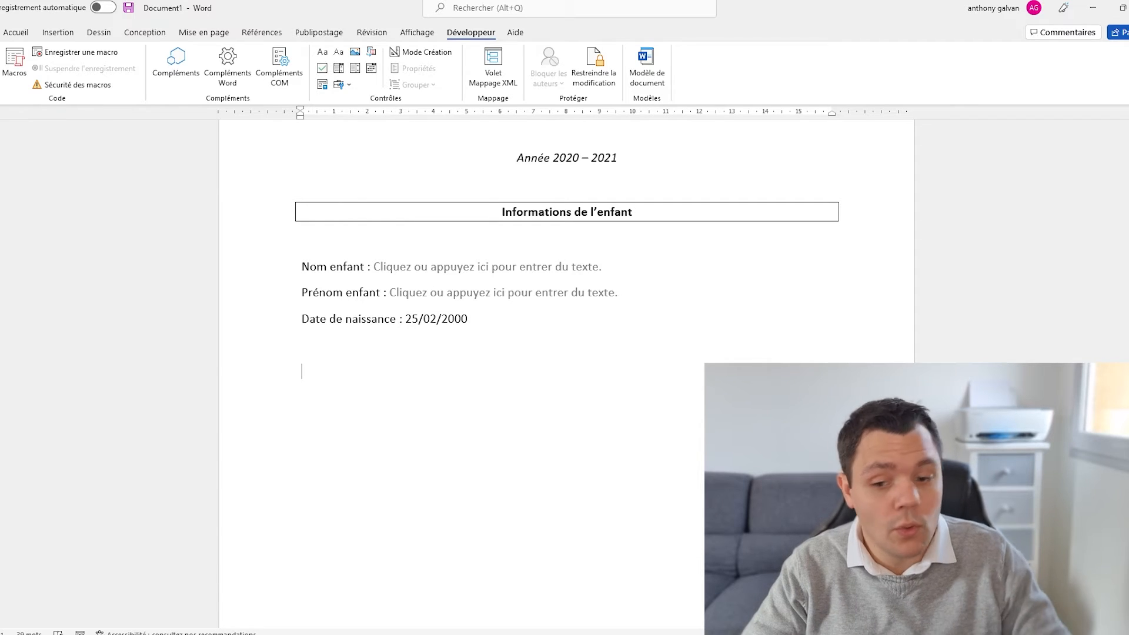
text(En)
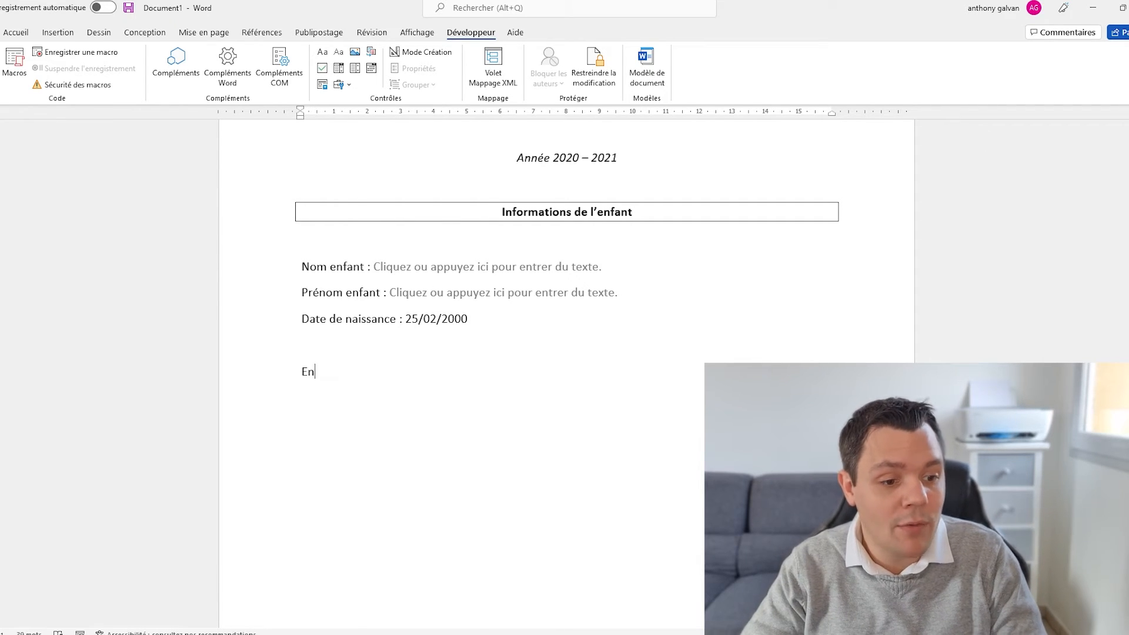
text(ftrai)
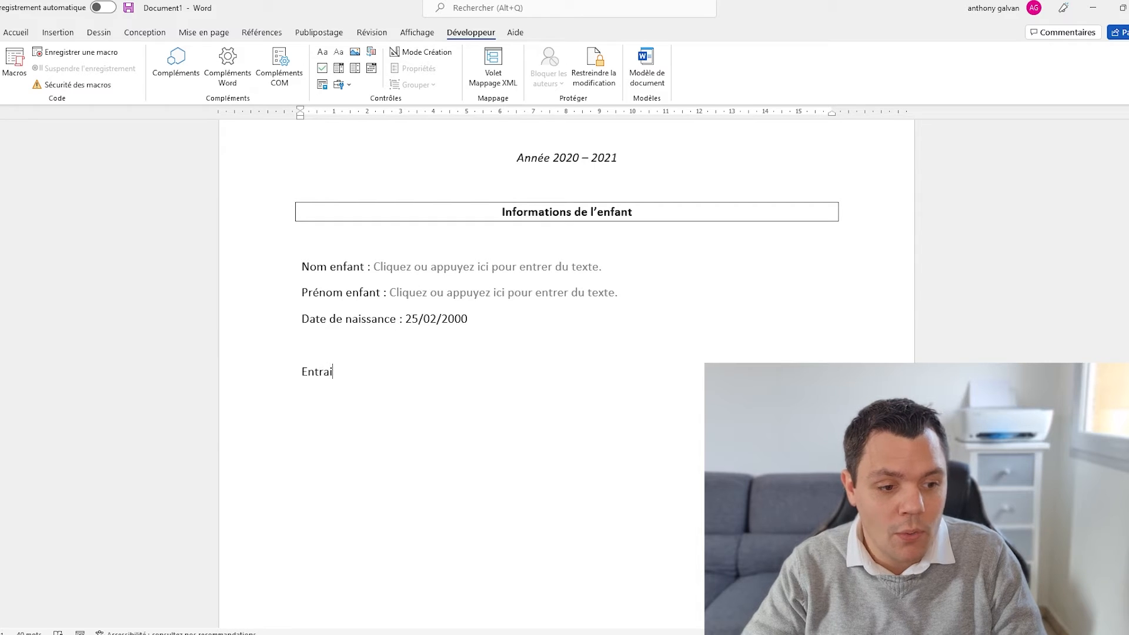
text(nements)
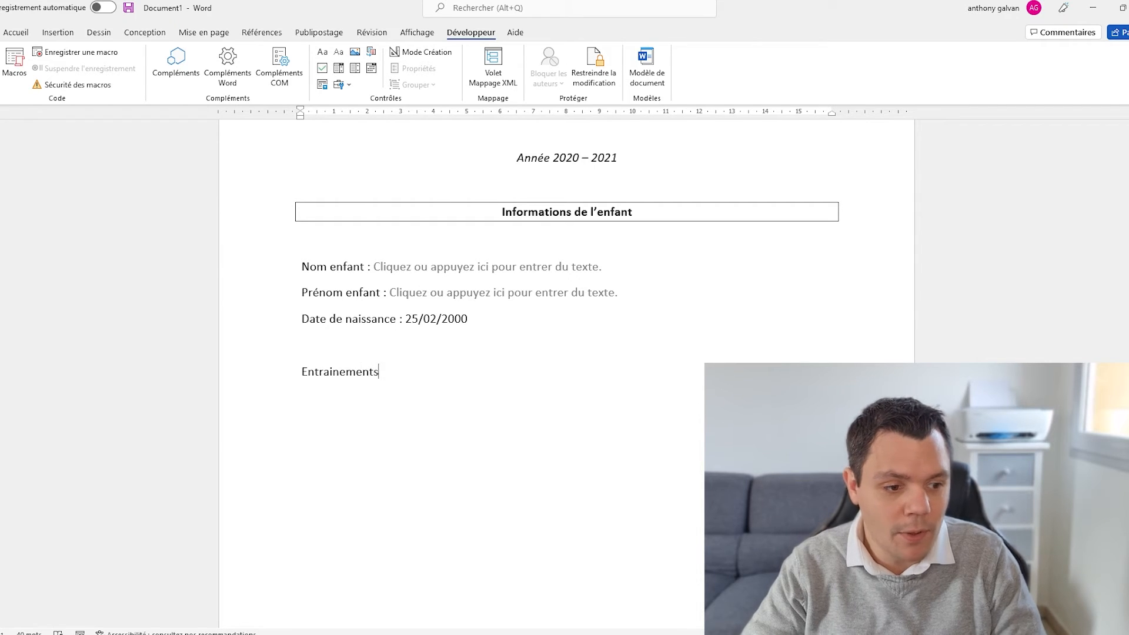
double_click(328, 378)
key(Right)
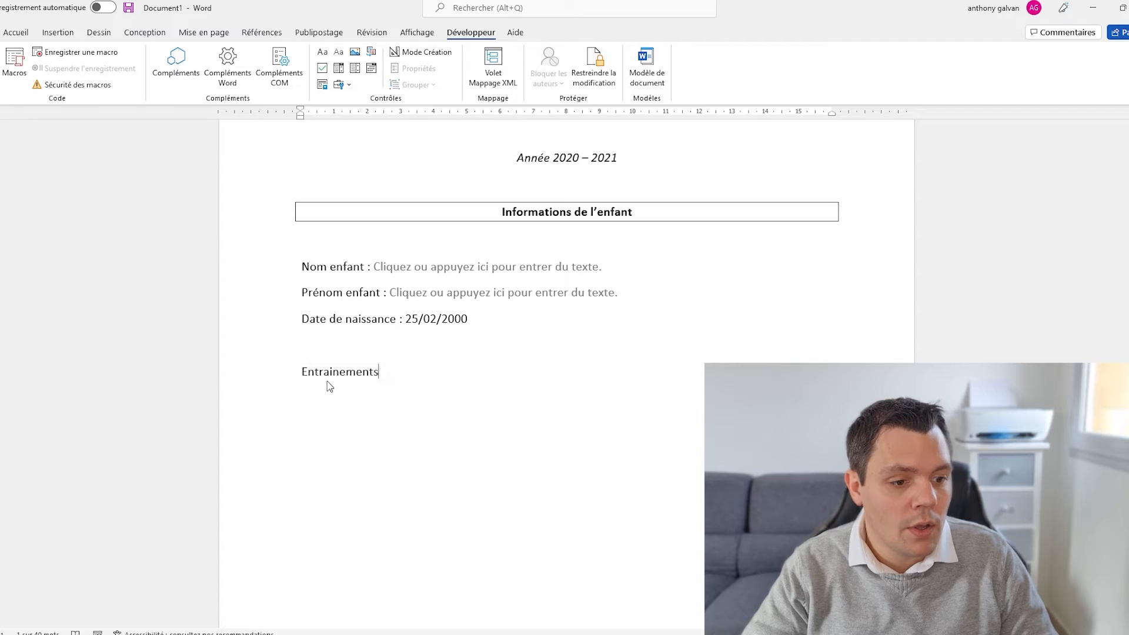
key(Return)
key(Up)
Format the "Entrainements" heading as bold and centered, with a border around it like "Informations de l'enfant"
triple_click(327, 381)
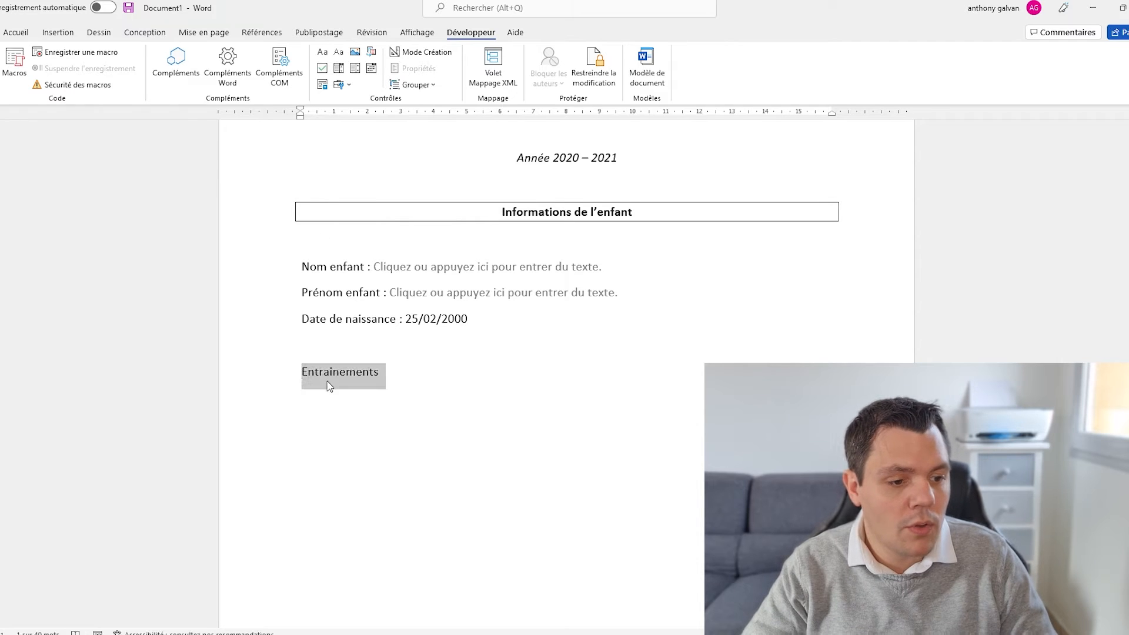
key(ctrl+b)
click(16, 32)
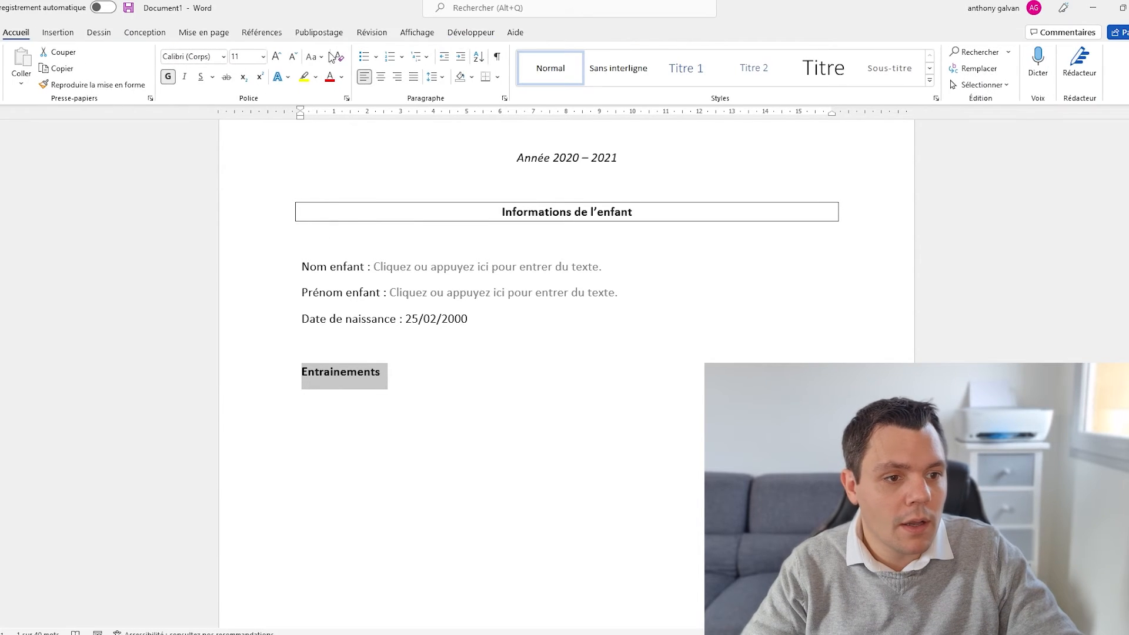
click(381, 76)
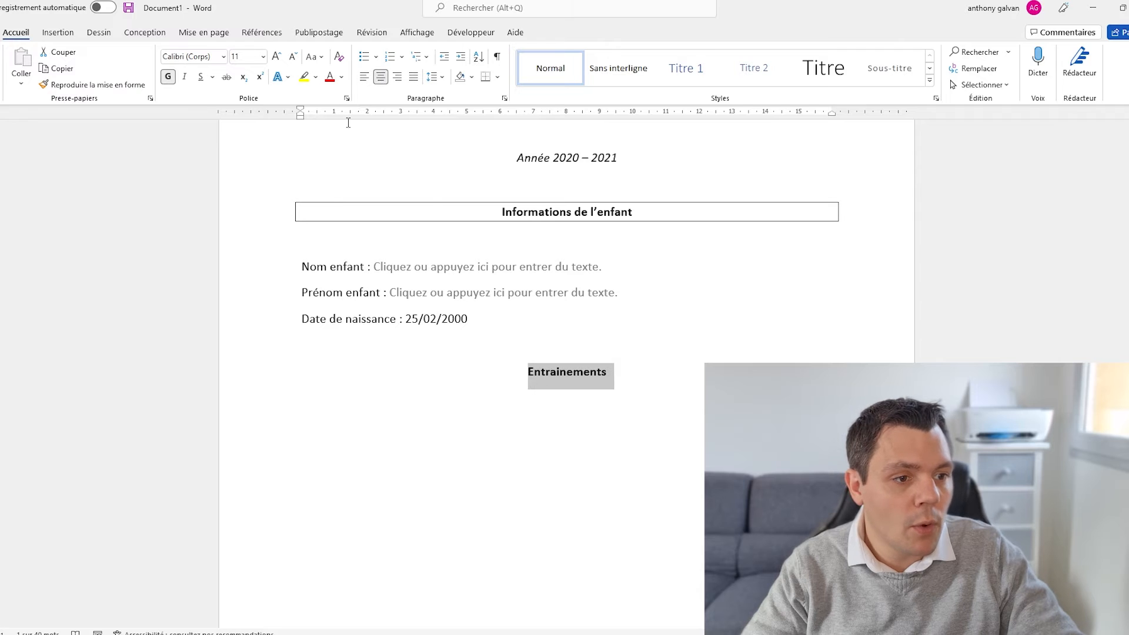
click(499, 77)
click(537, 202)
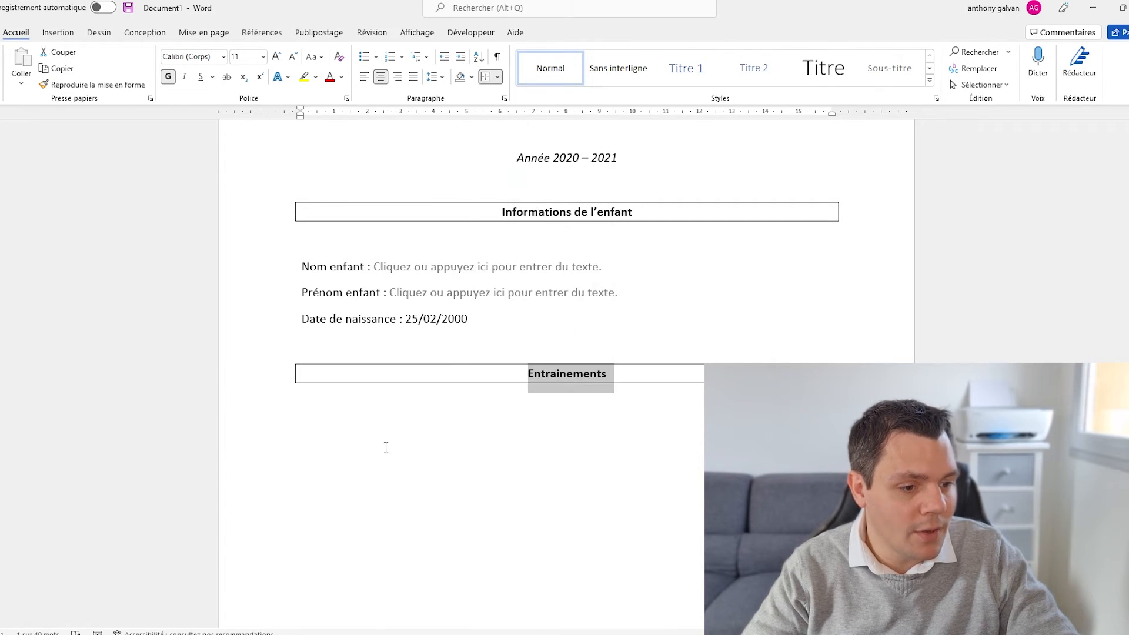
Write the line "L'enfant participera aux entrainements de (chaque jour à" below the "Entrainements" heading
click(347, 414)
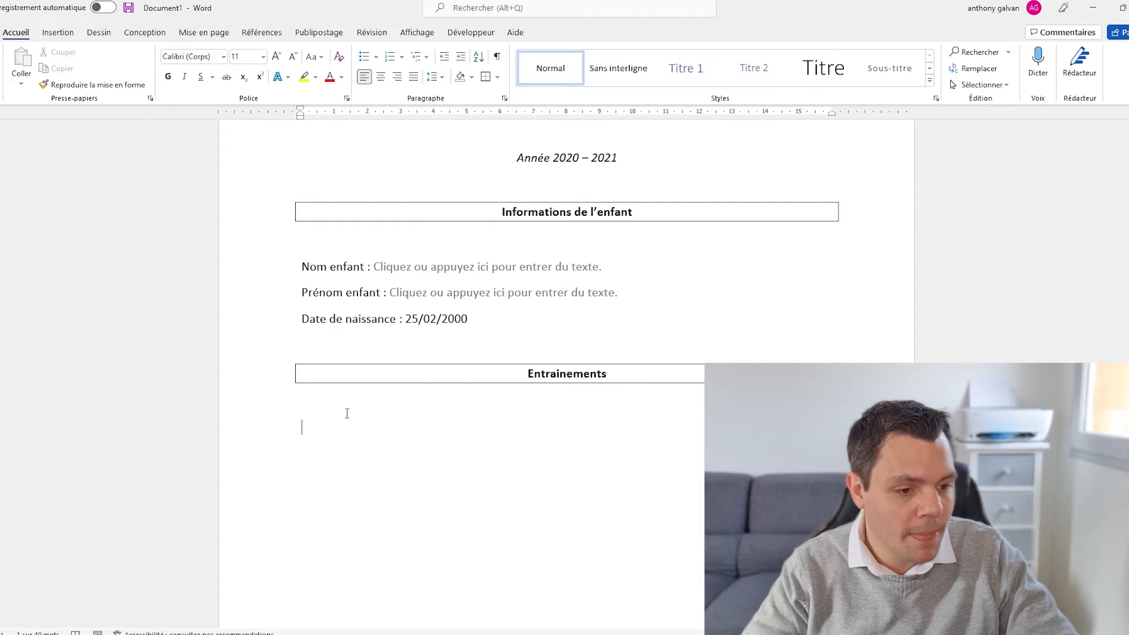
click(314, 398)
text(L)
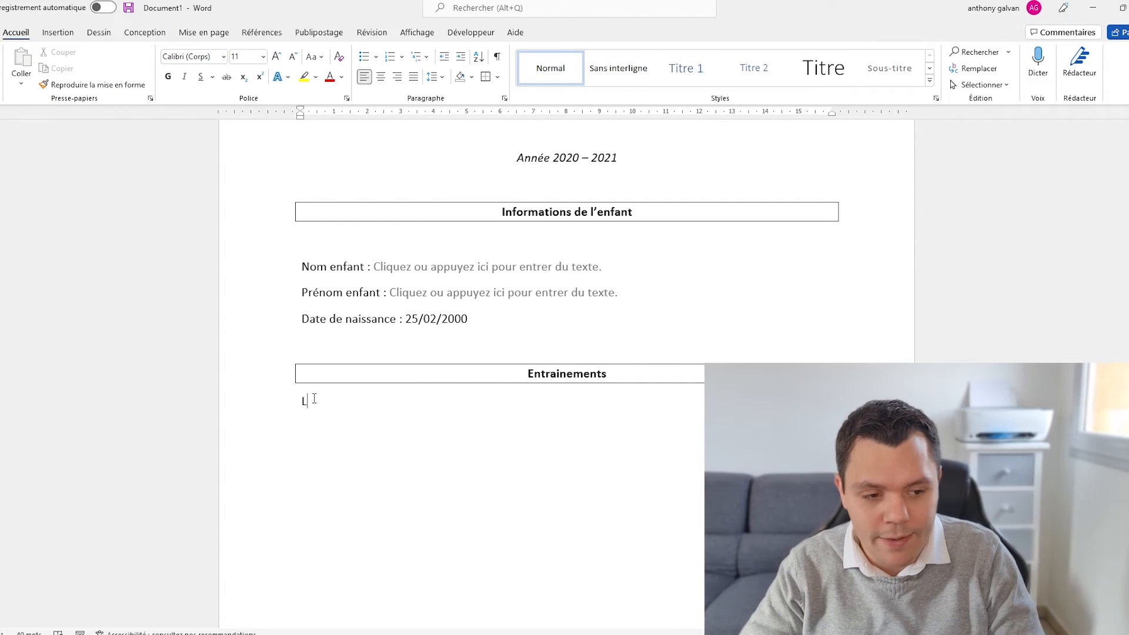
text('enfant partic)
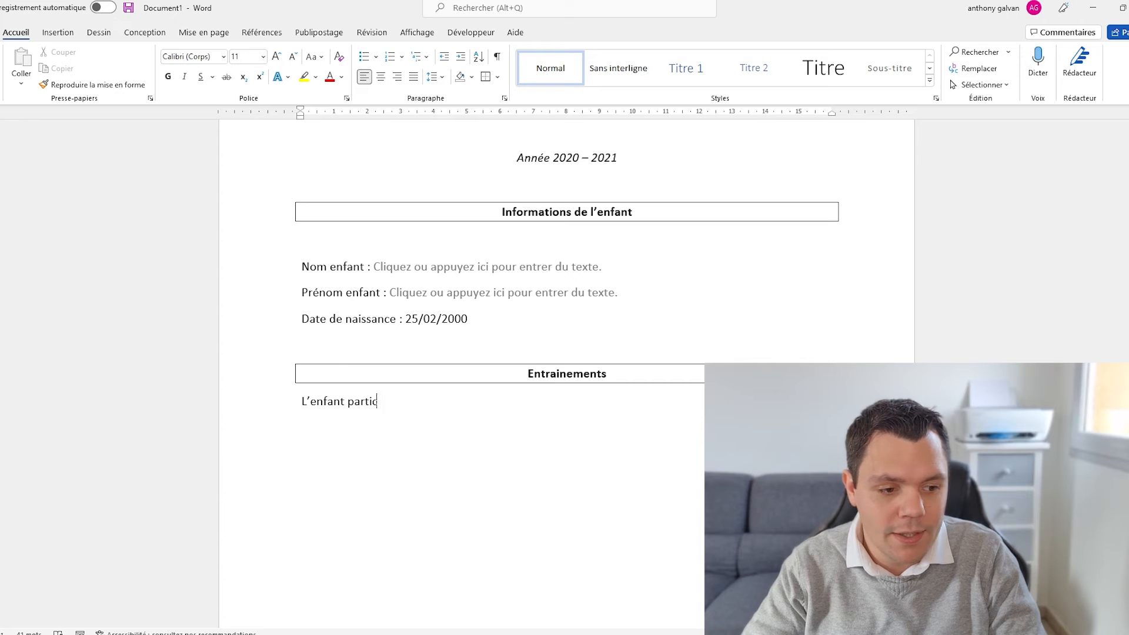
text(ipa)
text(ra au)
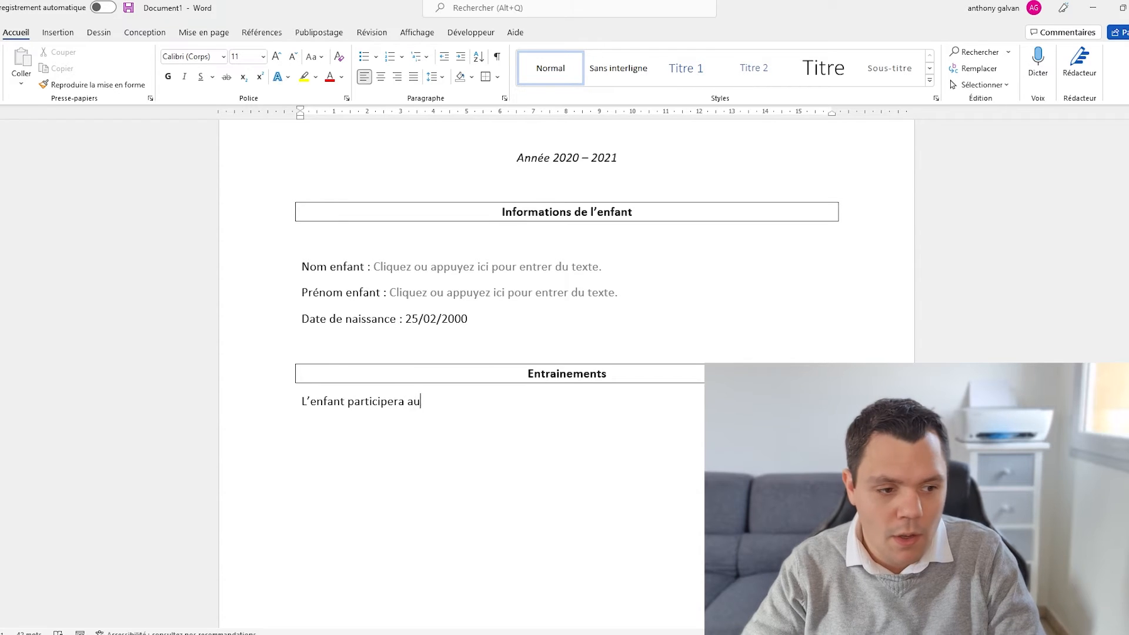
text(x entrainement)
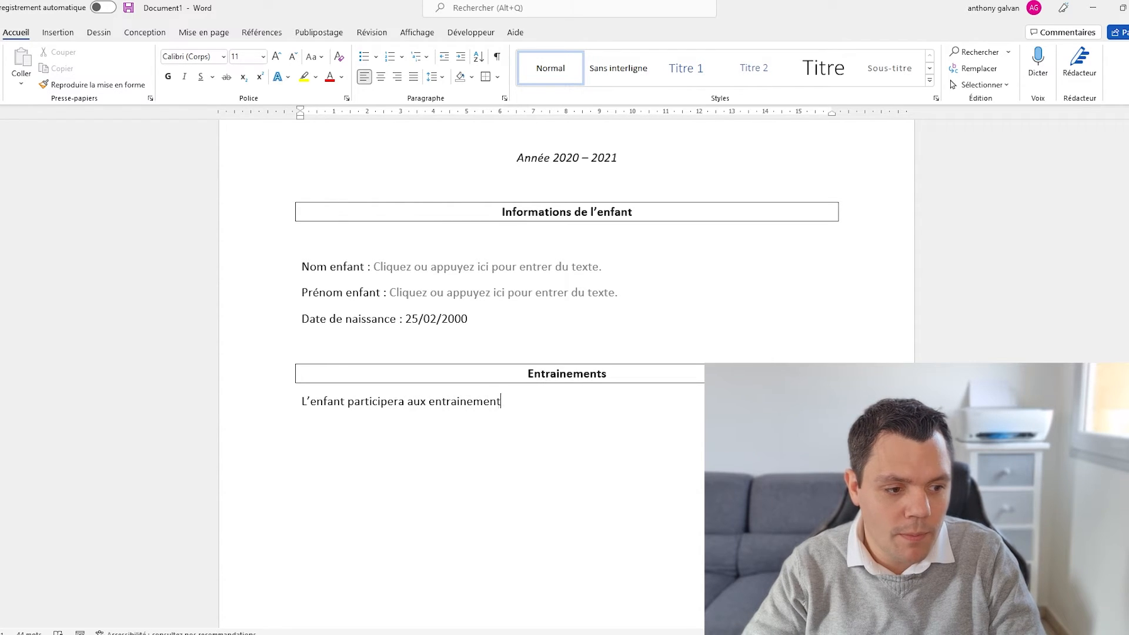
text(s d)
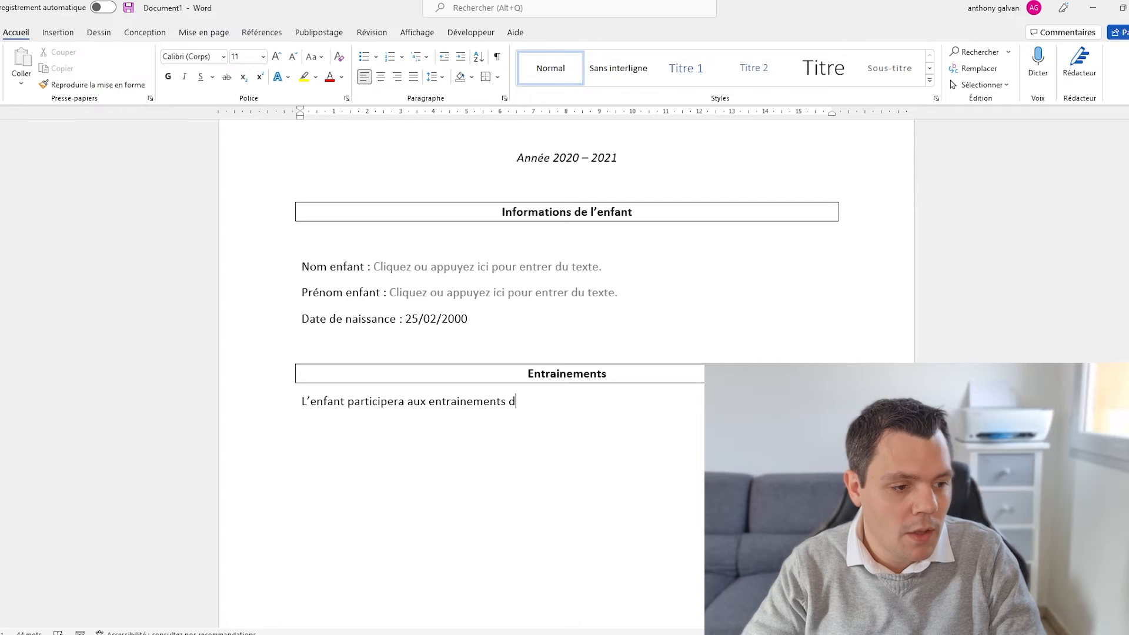
text(e (chaq)
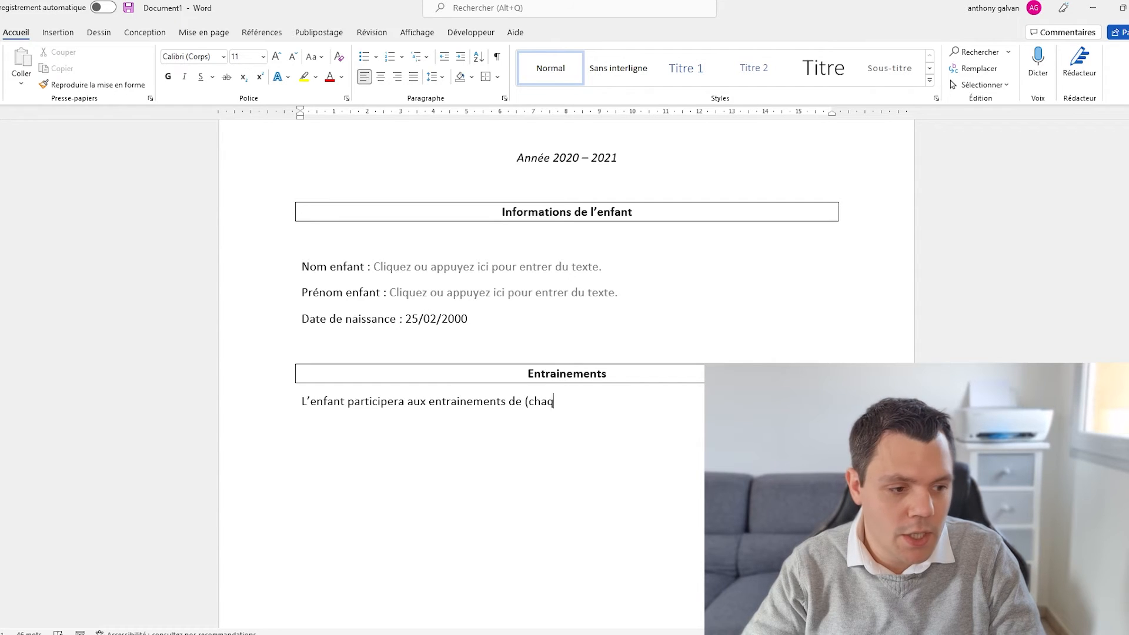
text(ue àour à)
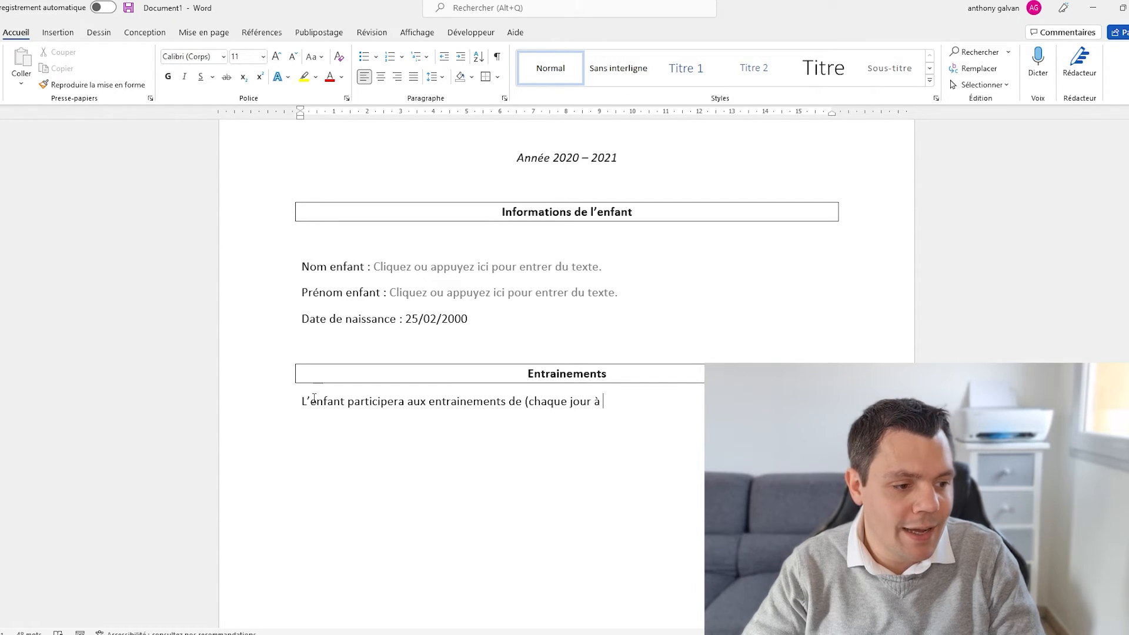